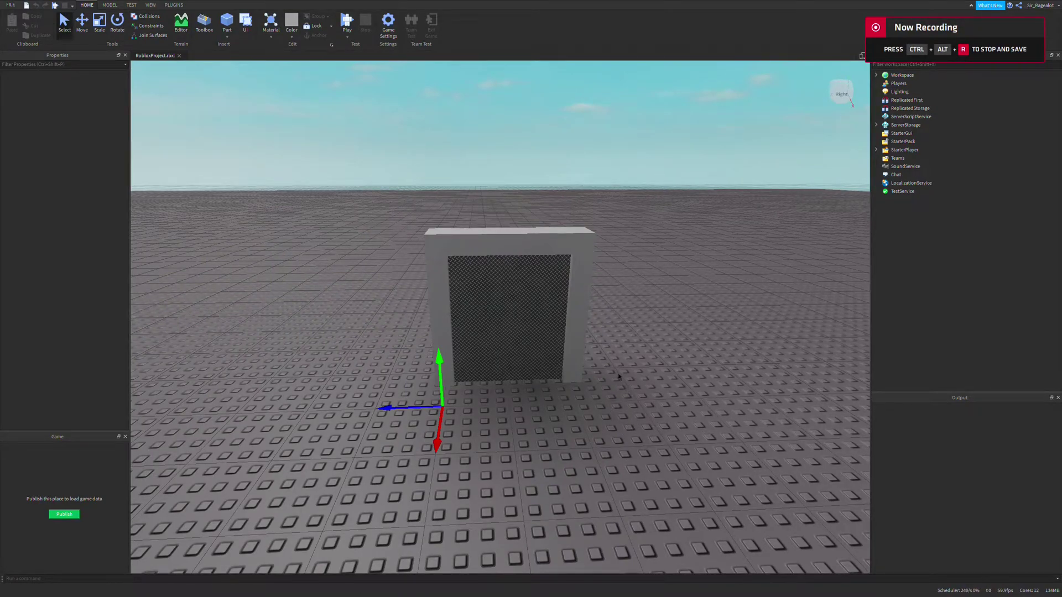
right_drag(577, 408, 564, 401)
key(w)
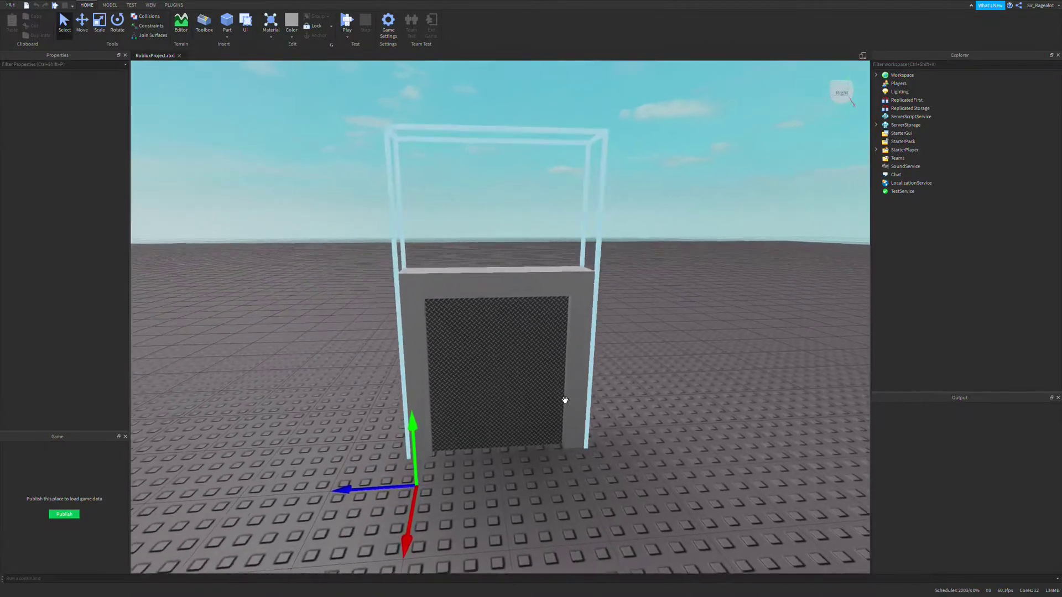
scroll(654, 381, down, 10)
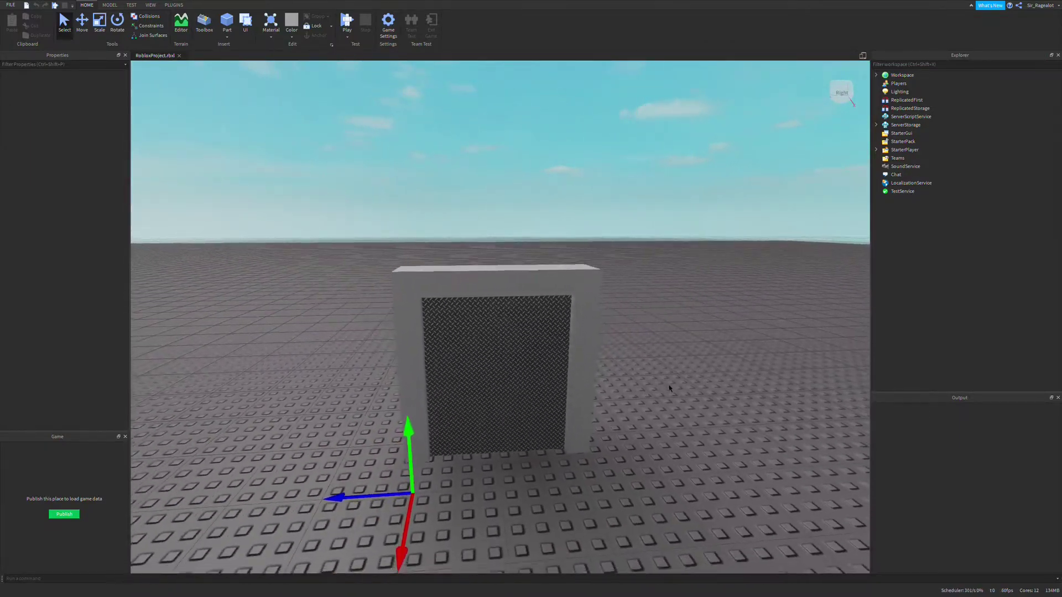
scroll(659, 392, up, 2)
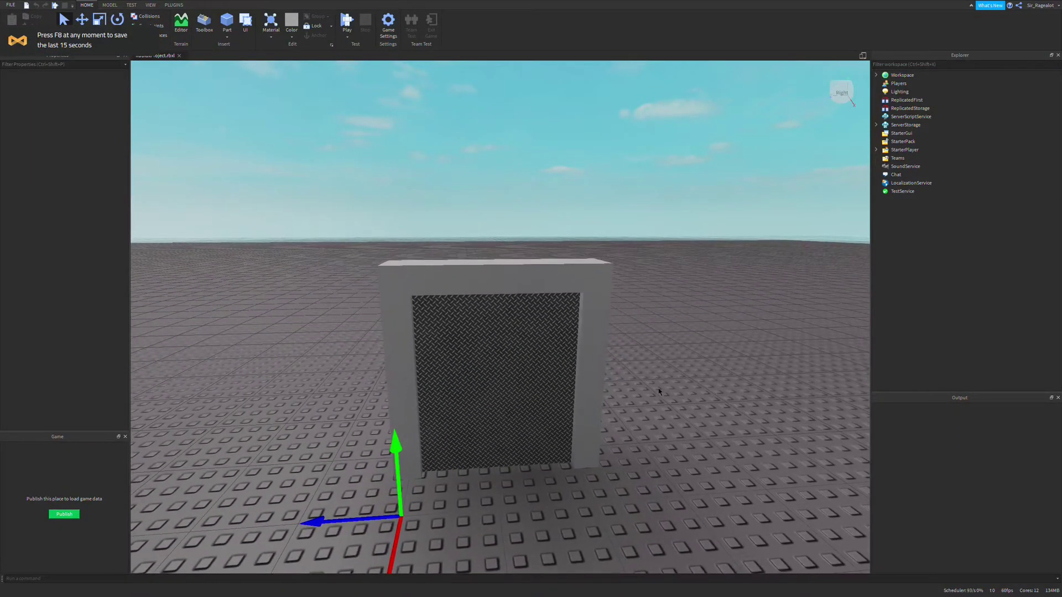
key(s)
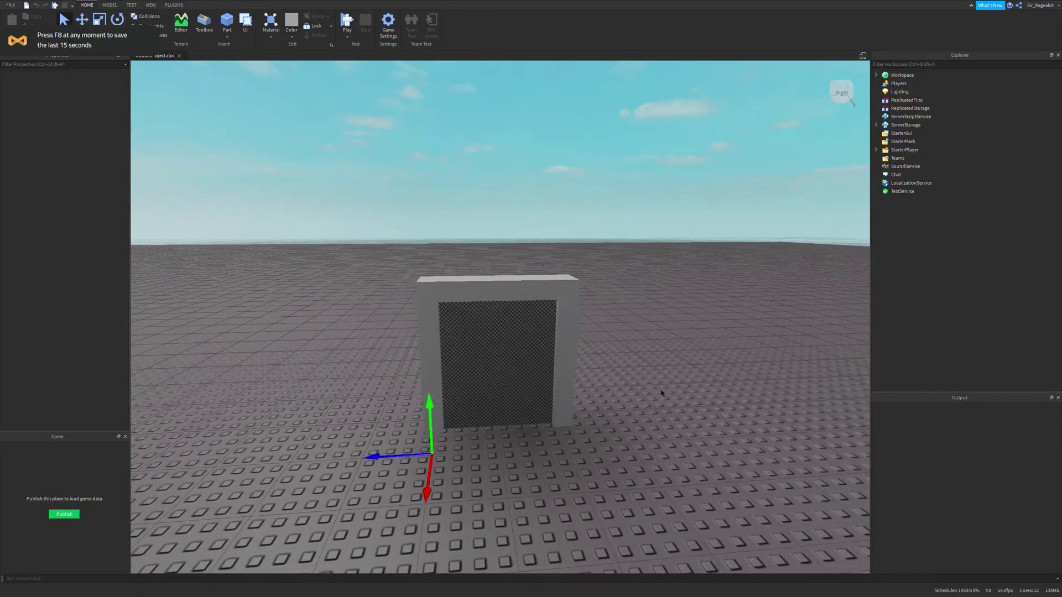
key(w)
key(a)
key(w)
key(d)
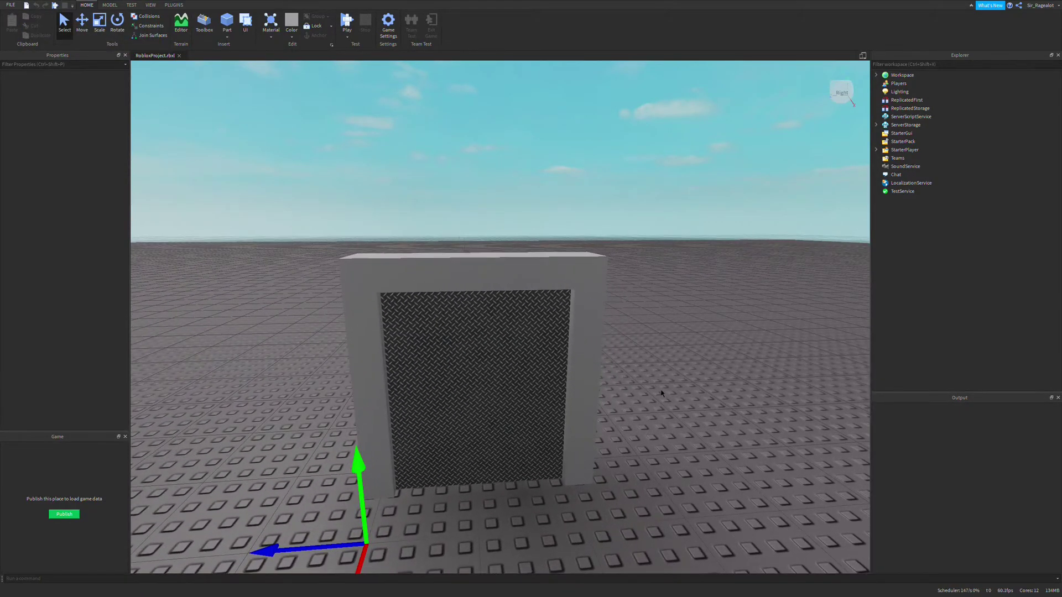
key(a)
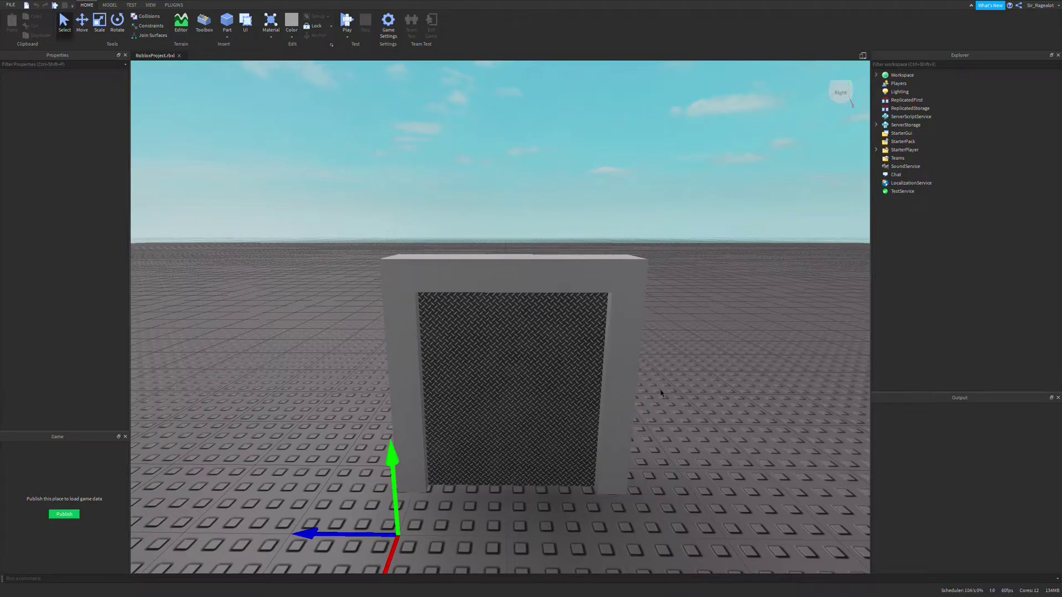
key(s)
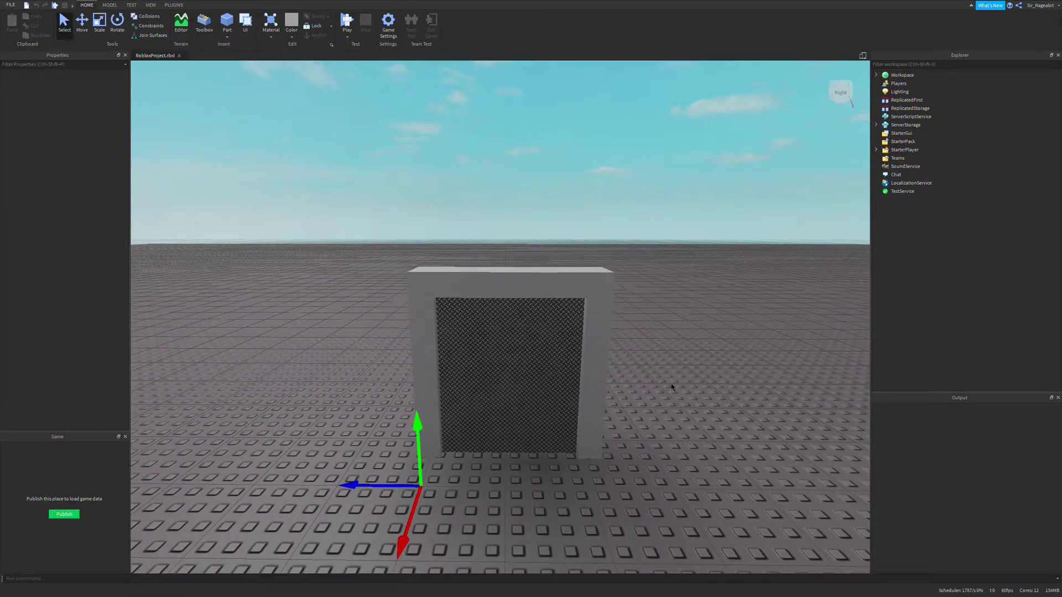
key(s)
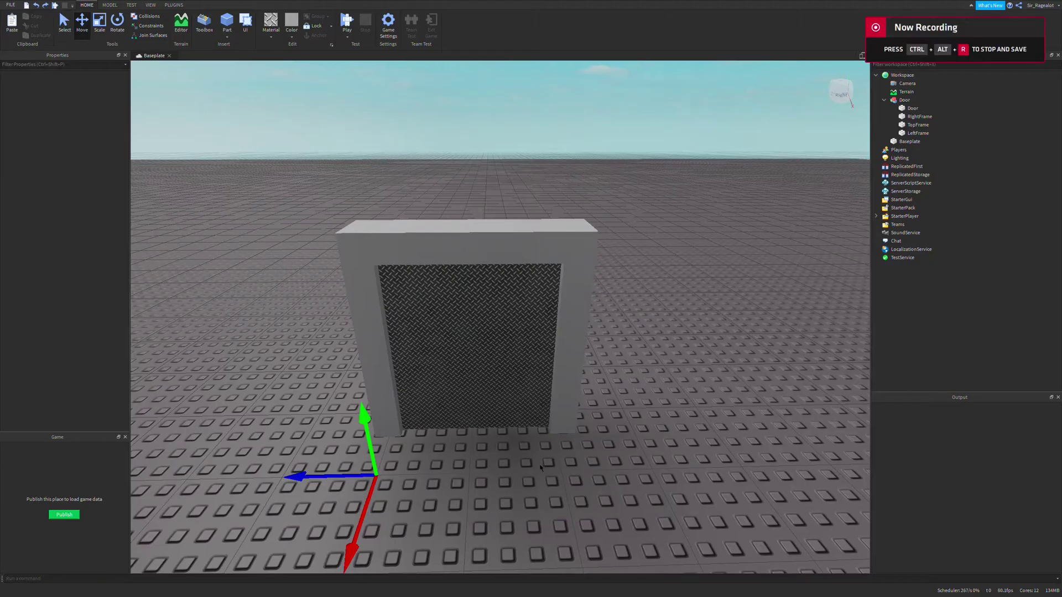
Examine the Door model's structure, including its frame parts and the moving diamond-plate Door part
right_drag(537, 454, 537, 454)
key(w)
key(a)
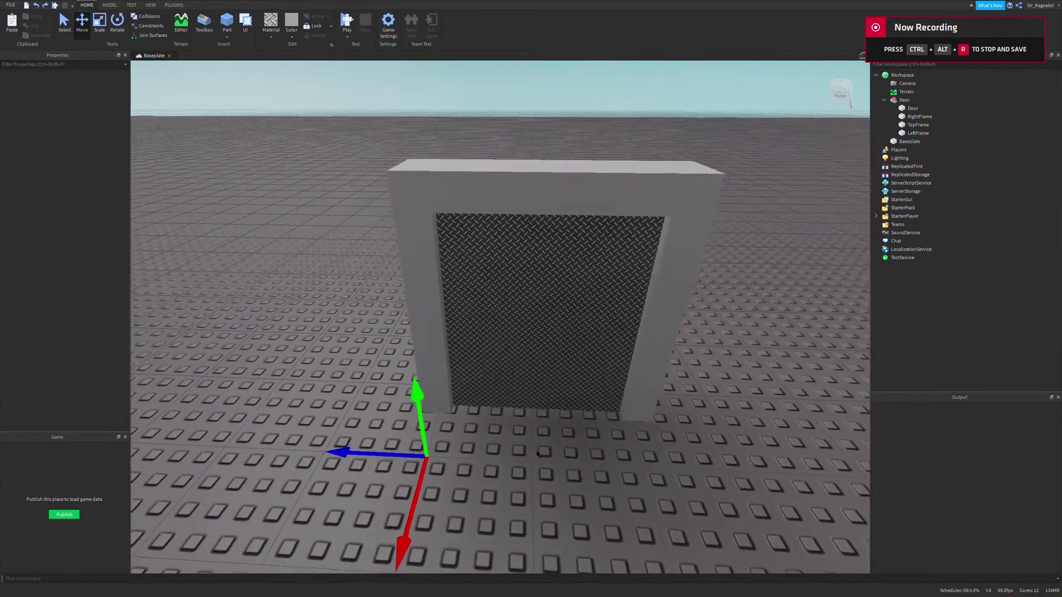
key(d)
key(s)
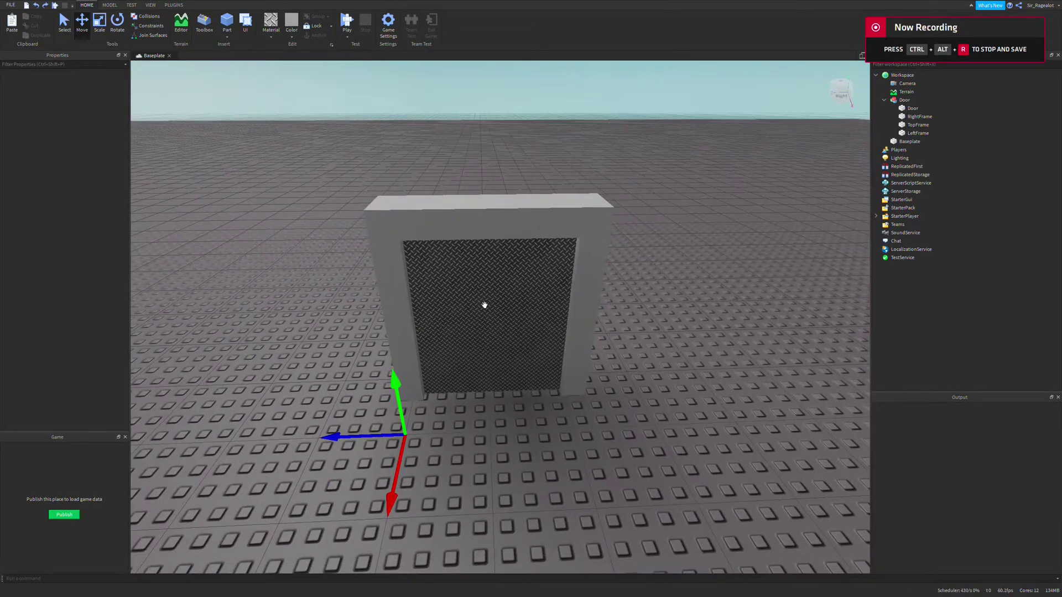
click(485, 305)
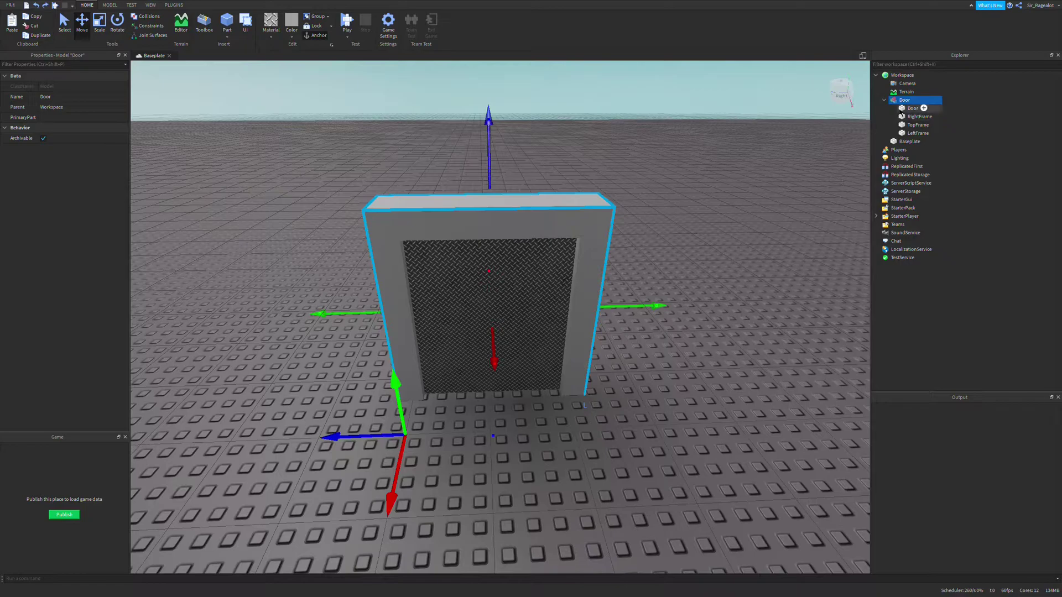
click(910, 117)
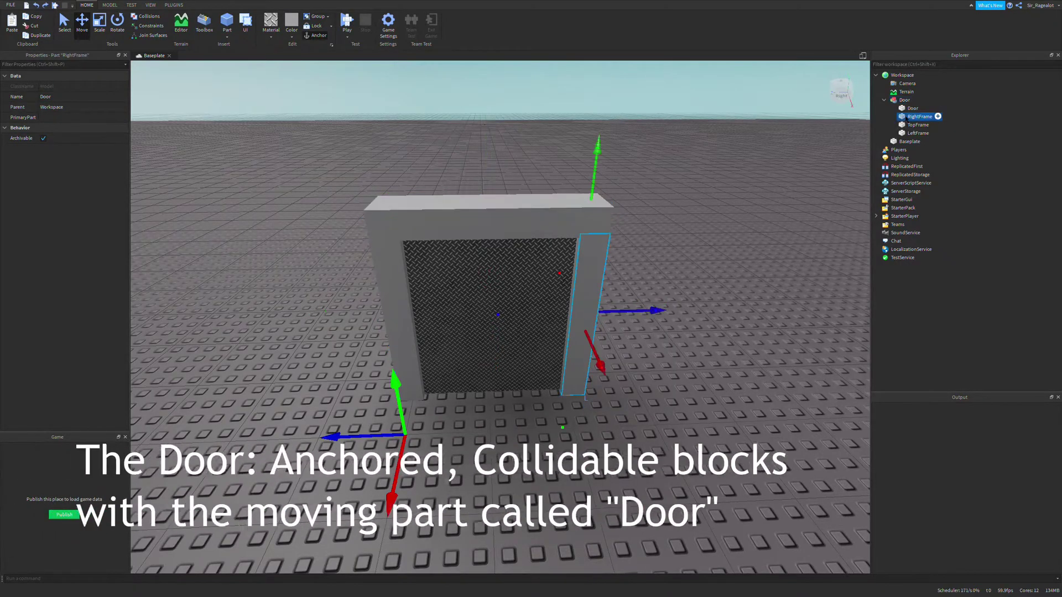
shift+click(919, 133)
click(501, 330)
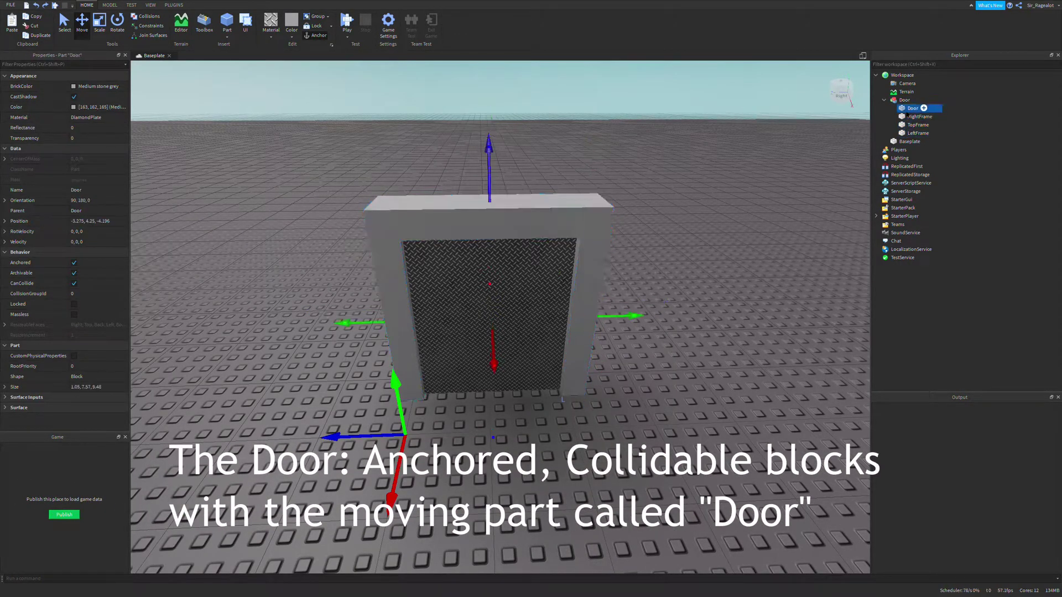
right_drag(523, 311, 524, 308)
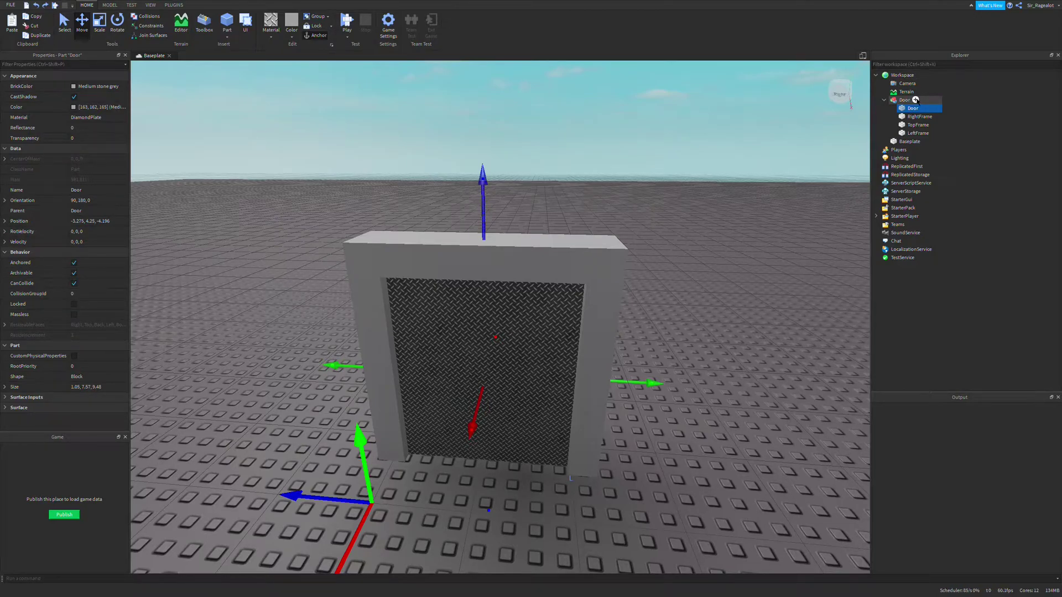
Insert a new Part into the Door model and name it Closed
click(916, 101)
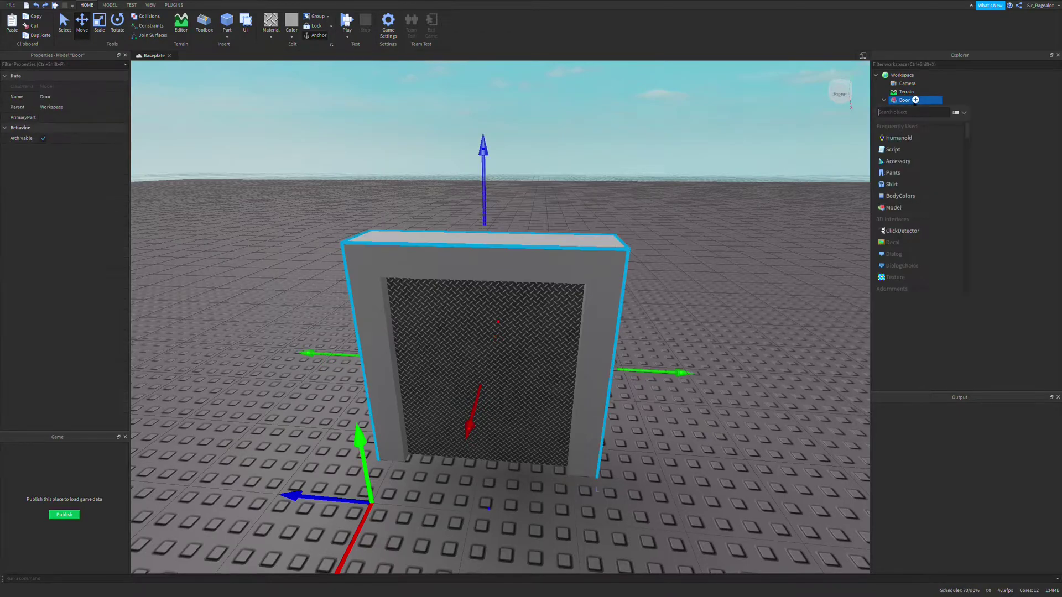
text(par)
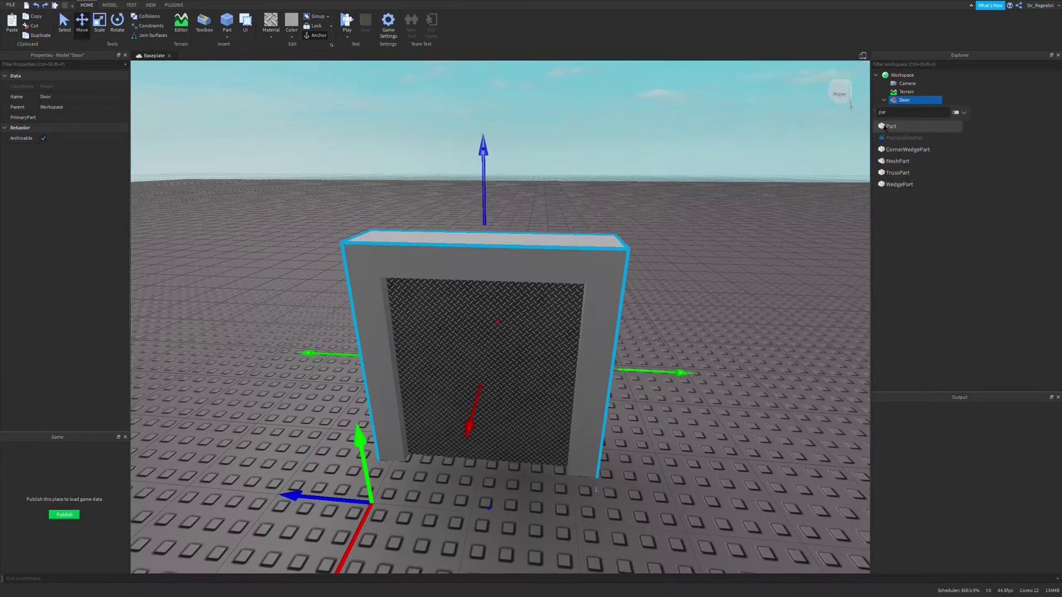
click(890, 126)
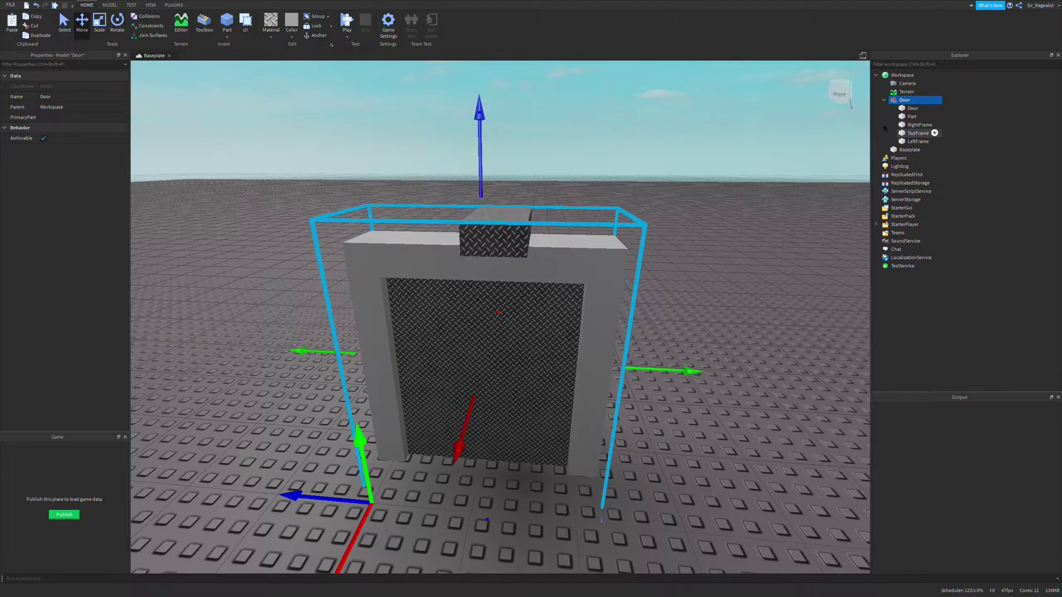
click(912, 117)
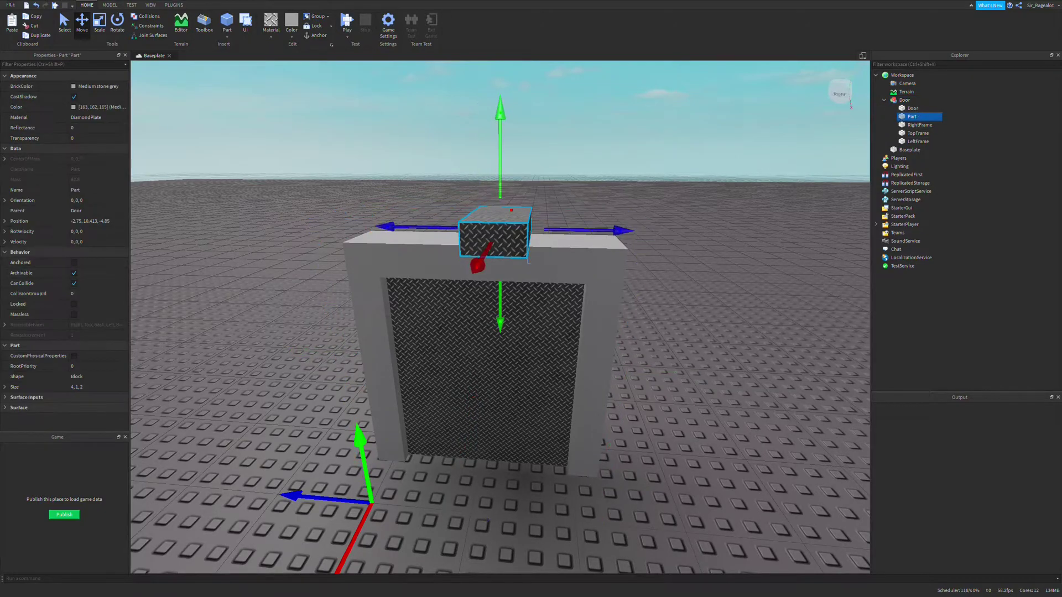
click(91, 190)
text(Clos)
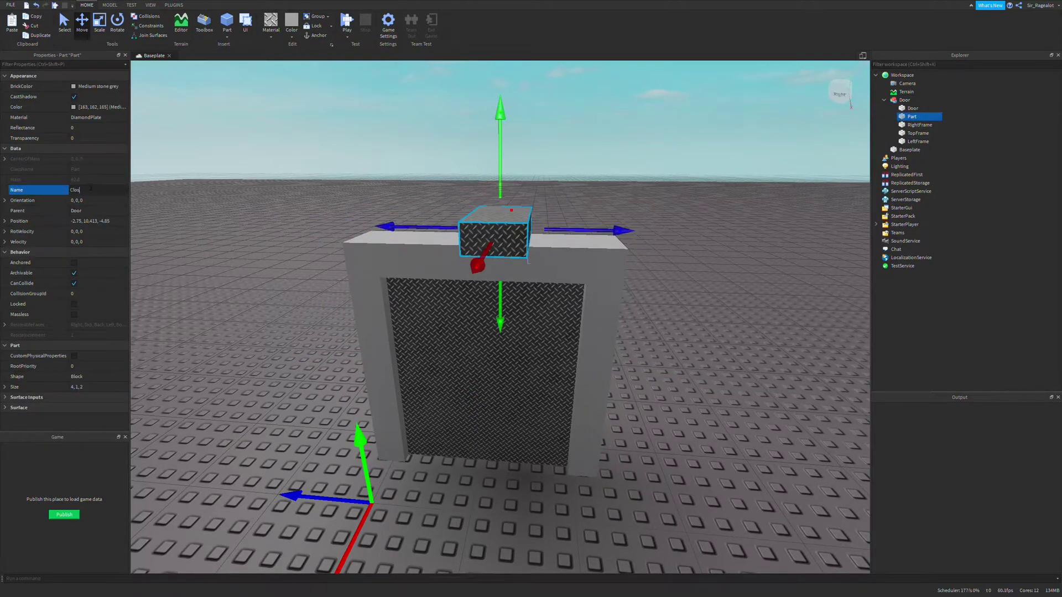
text(ed)
key(Return)
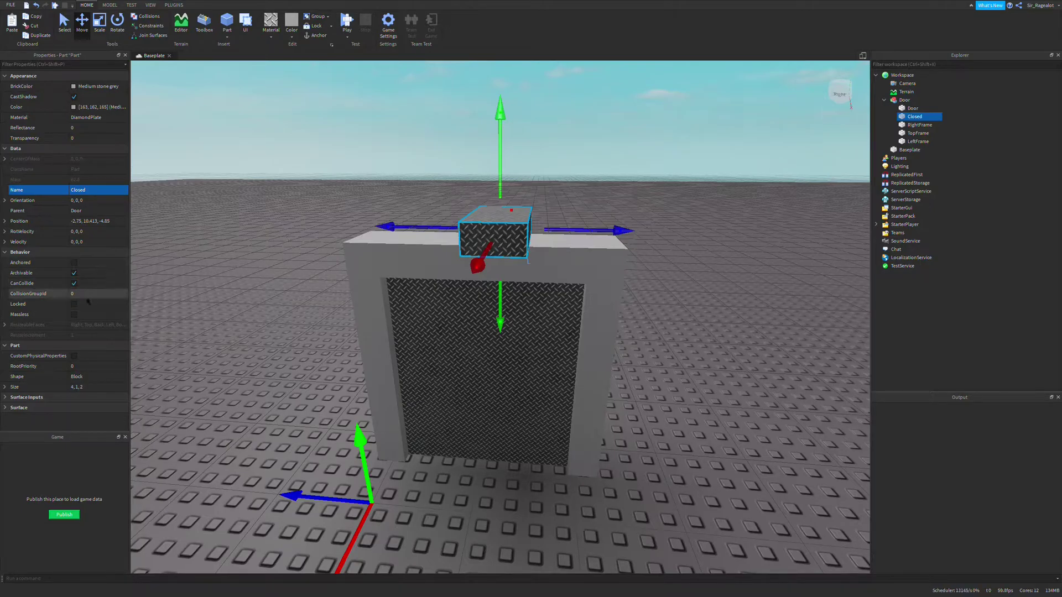
Make the Closed part fully transparent with Transparency 1, anchor it, and turn off CanCollide
right_drag(460, 214, 549, 181)
key(d)
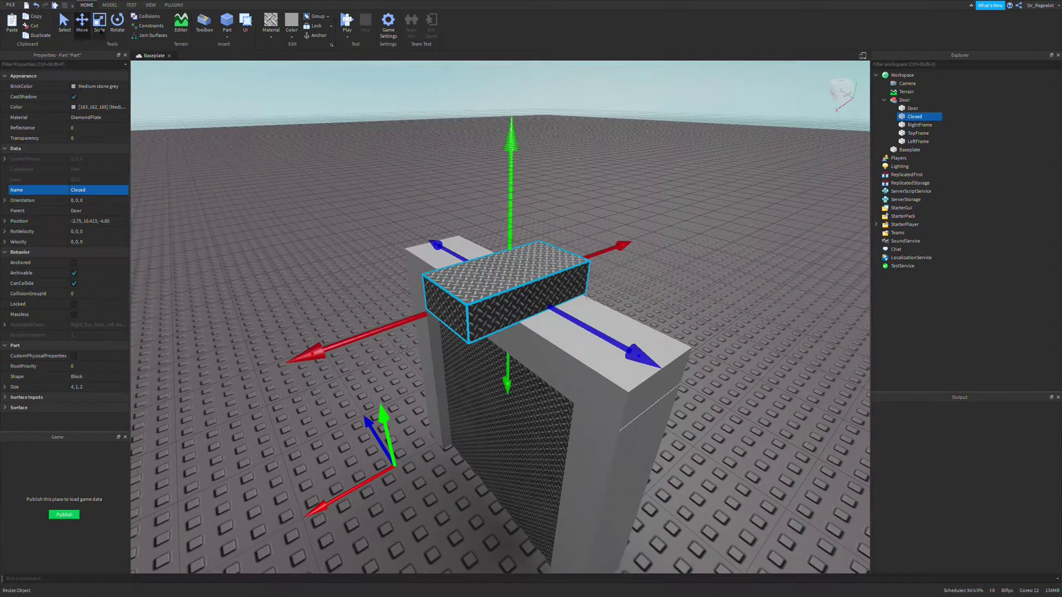
click(77, 137)
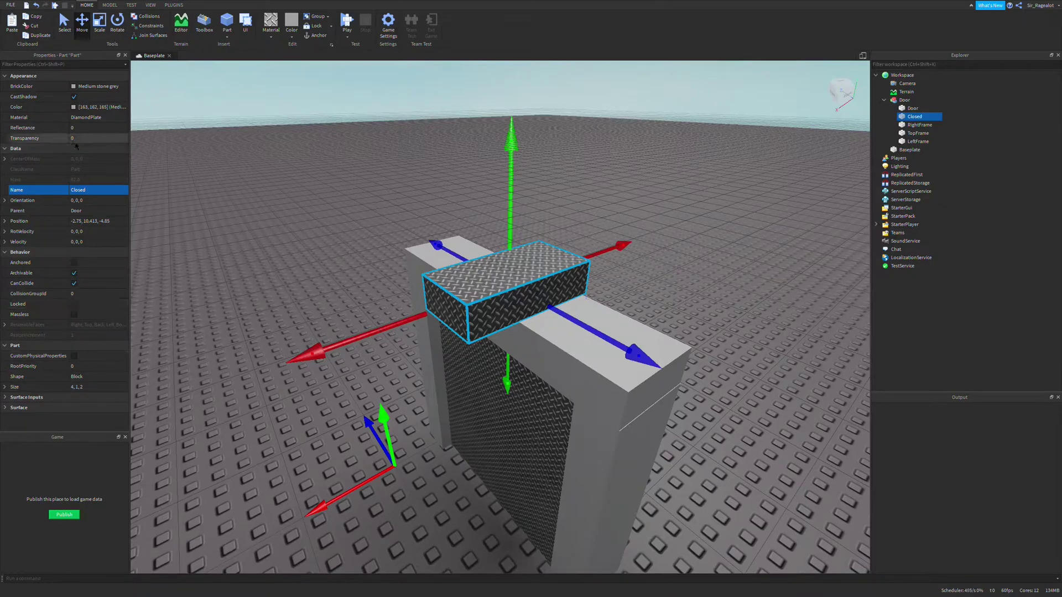
text(1)
key(Return)
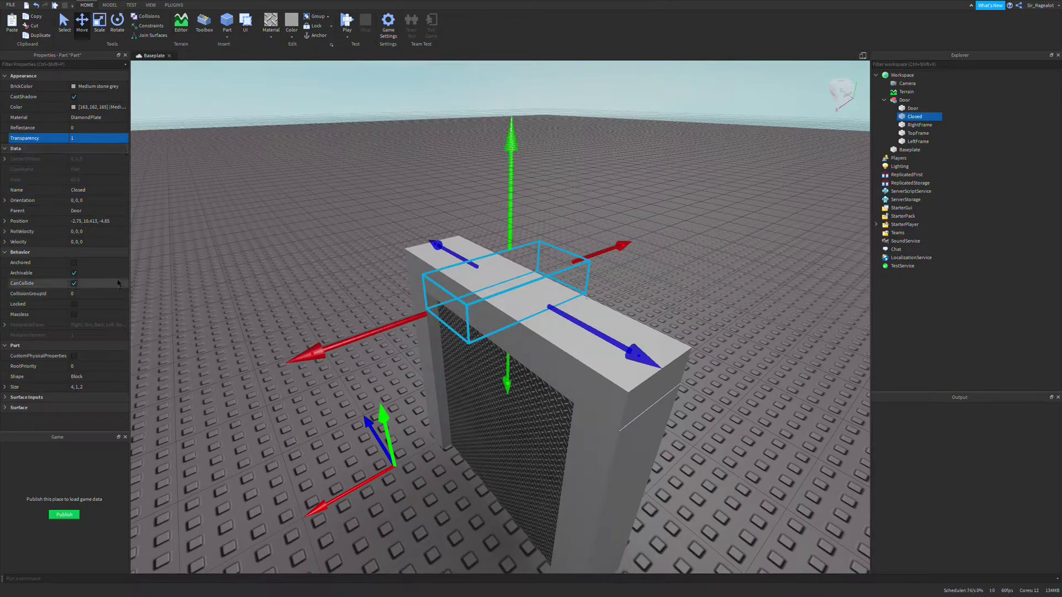
click(73, 262)
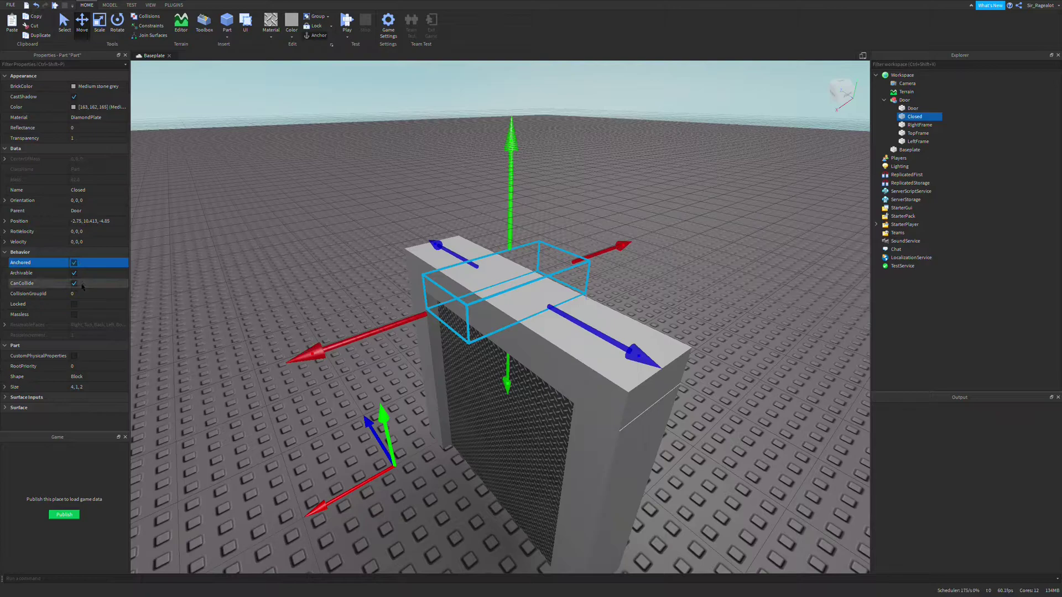
click(73, 283)
Set the Closed part's size to 1, 1, 1
click(87, 386)
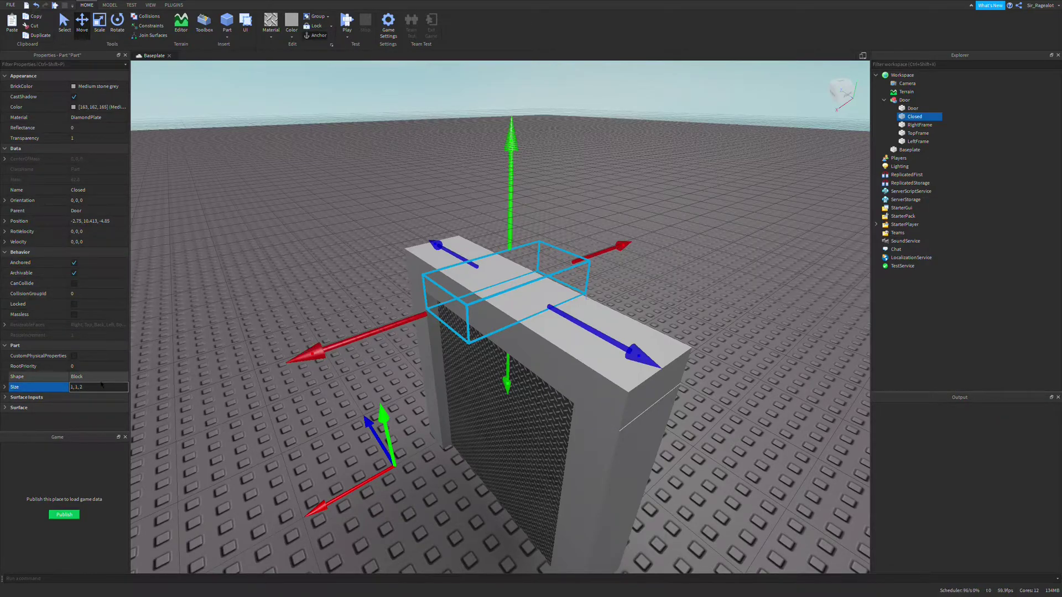
key(BackSpace)
text(1)
key(Return)
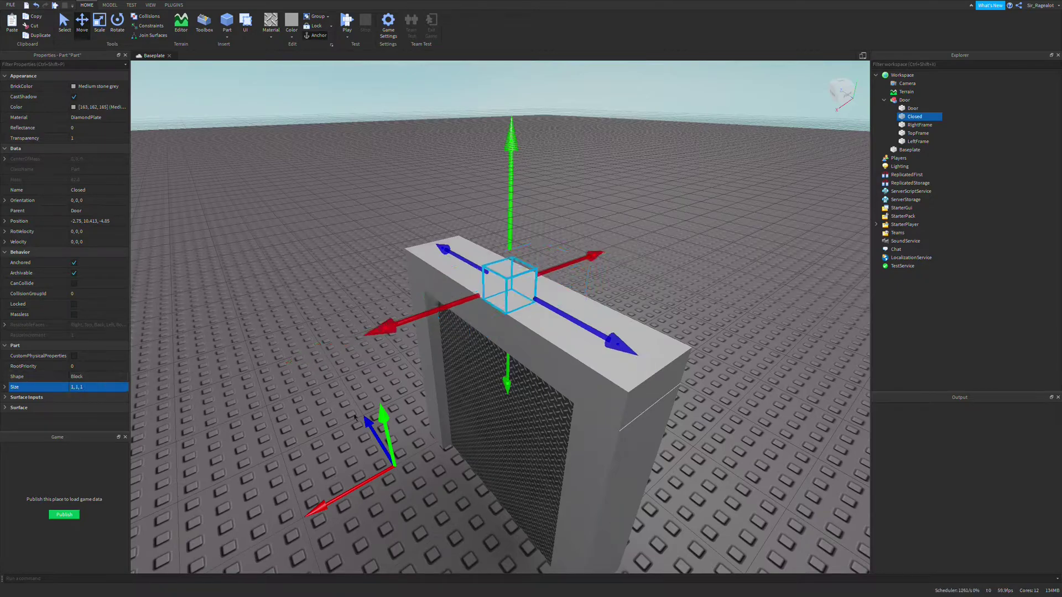
Copy the moving Door part's position, -3.275, 4.25, -4.196, to the Closed part so both share the same location
right_drag(629, 369, 783, 214)
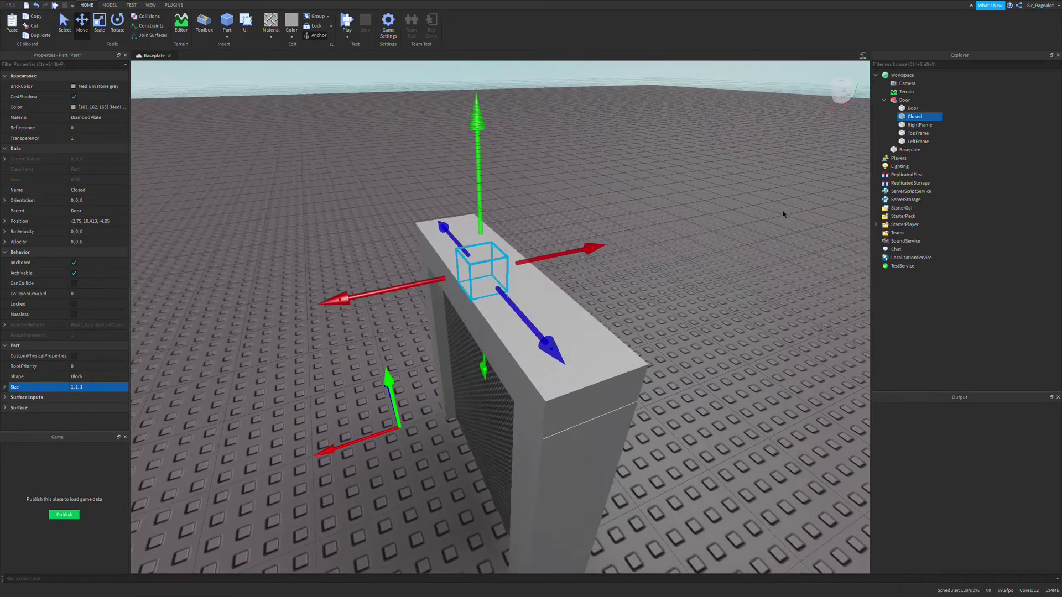
click(912, 109)
key(a)
right_drag(602, 246, 603, 247)
key(q)
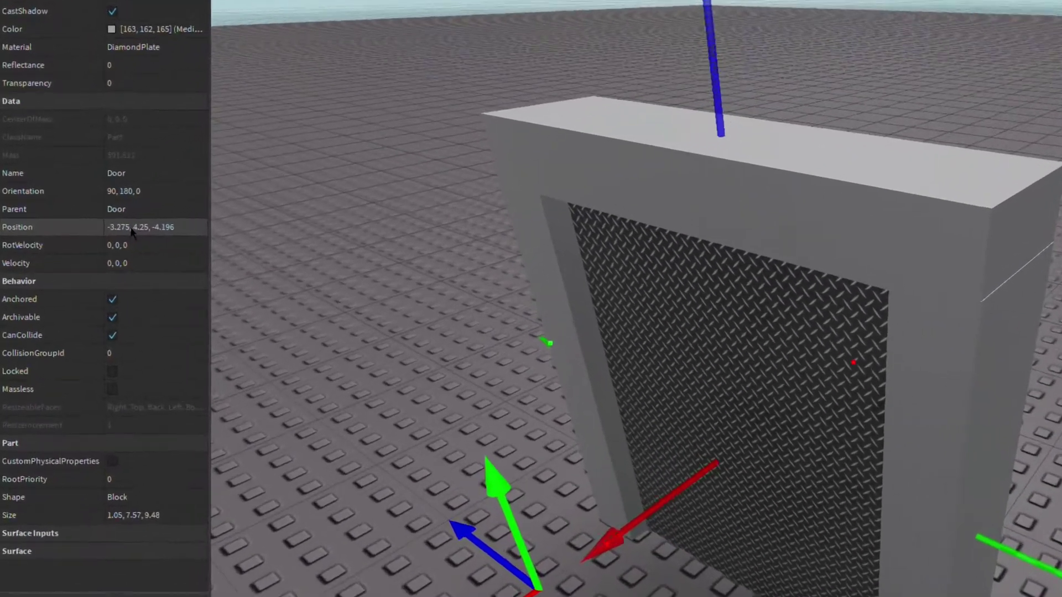
click(85, 222)
key(ctrl+c)
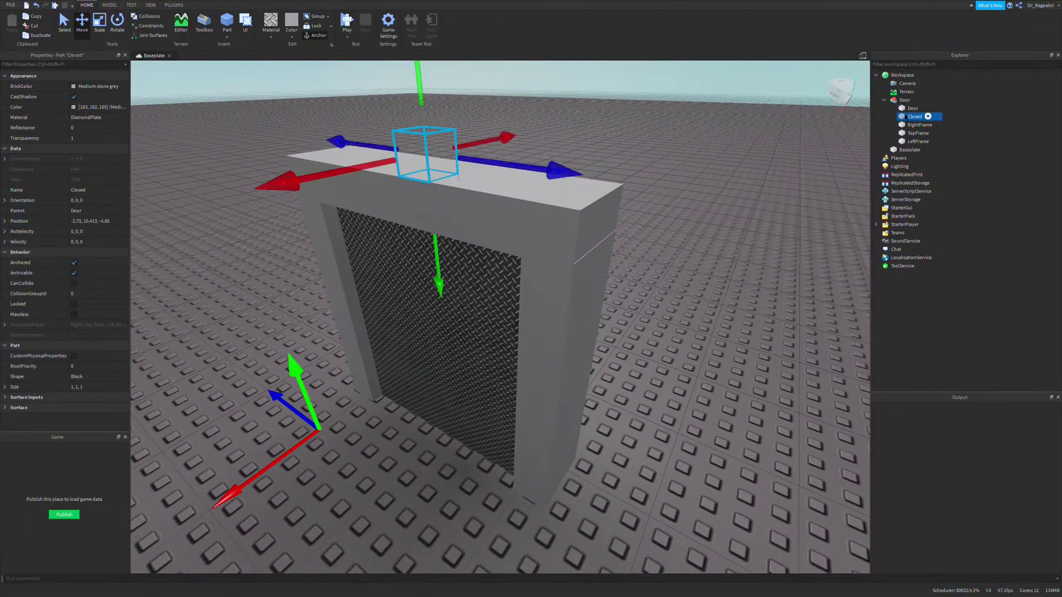
click(87, 221)
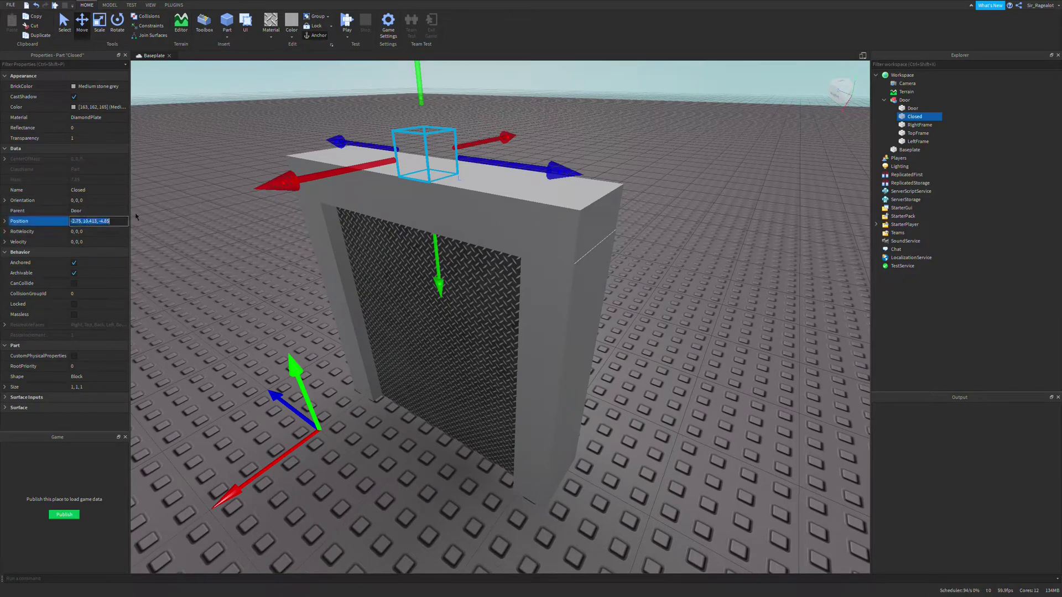
key(ctrl+v)
key(Return)
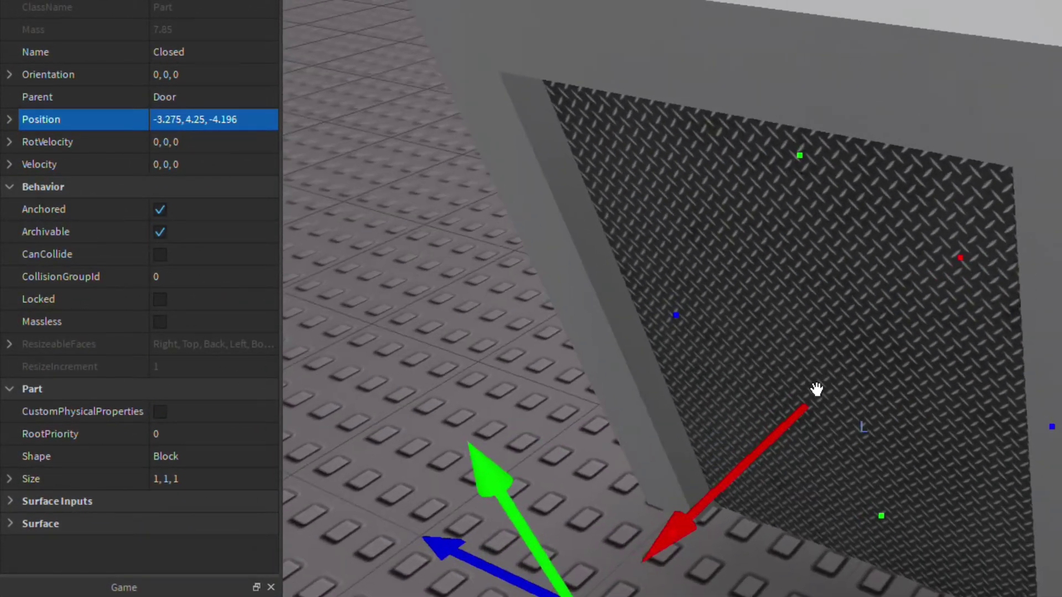
Duplicate the Closed part inside the Door model
right_drag(817, 389, 824, 392)
scroll(817, 389, up, 2)
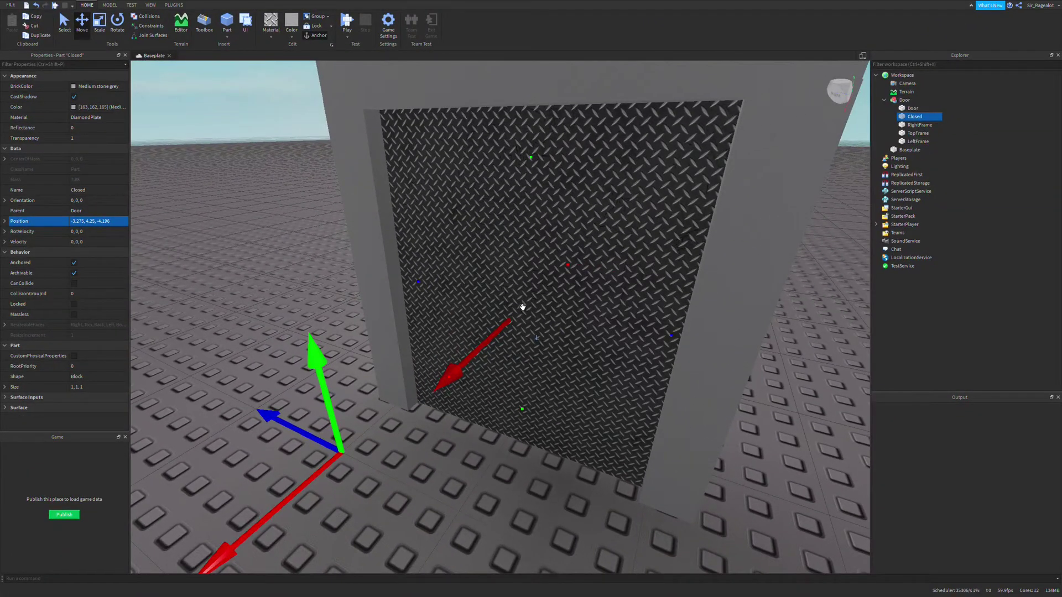
scroll(522, 307, up, 5)
right_drag(522, 307, 523, 307)
scroll(524, 307, down, 5)
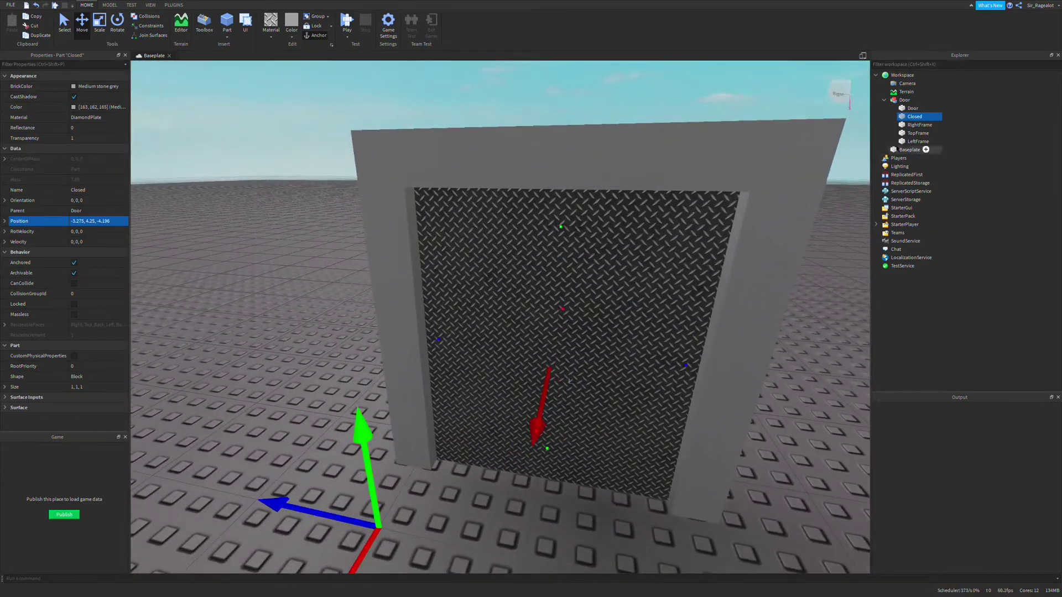
click(913, 108)
click(912, 117)
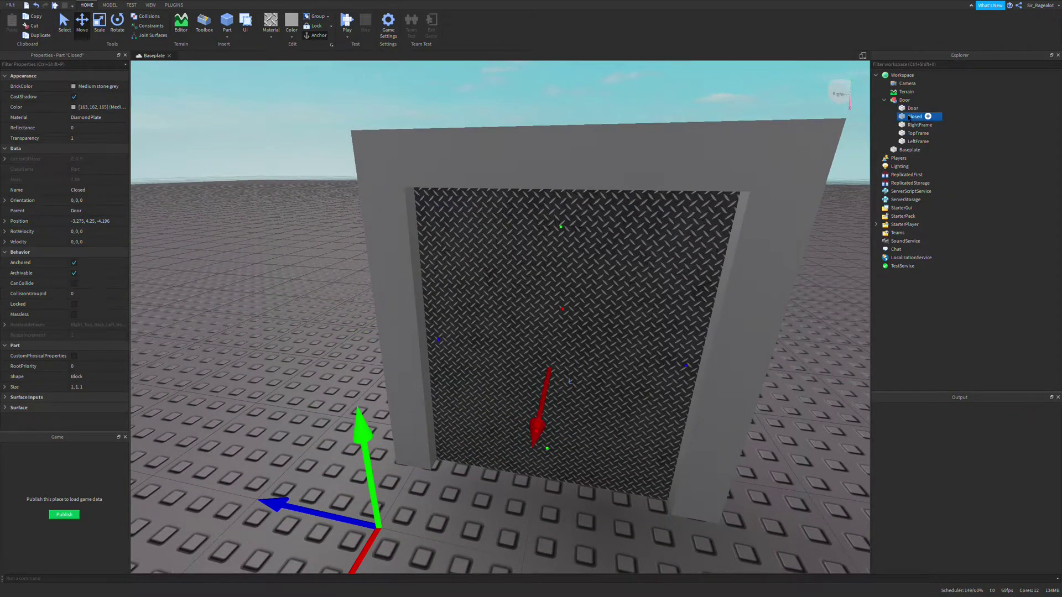
key(ctrl+d)
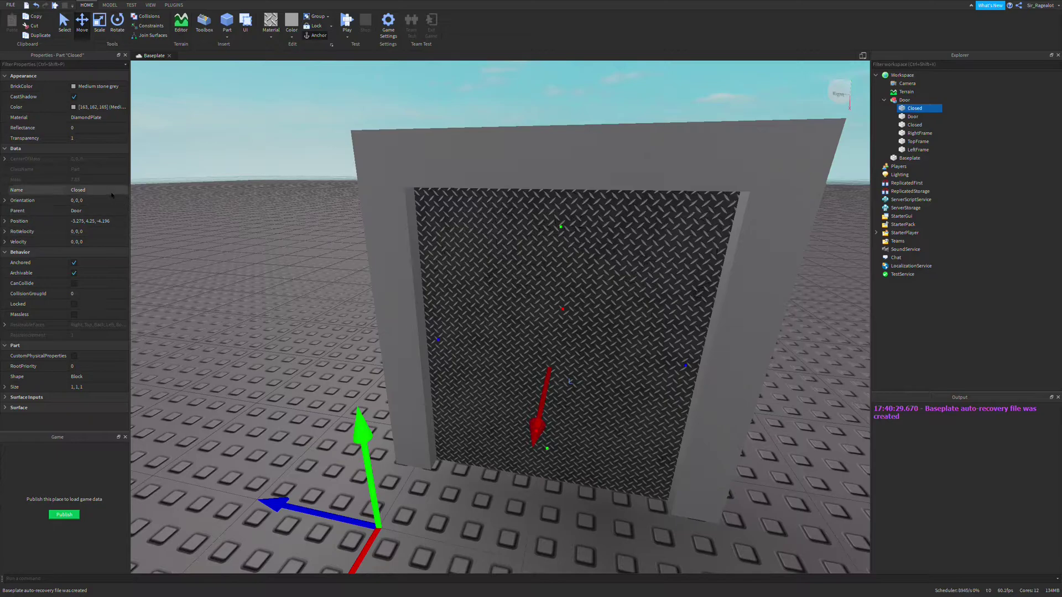
Rename the duplicated Closed part as Open
click(78, 190)
text(Op)
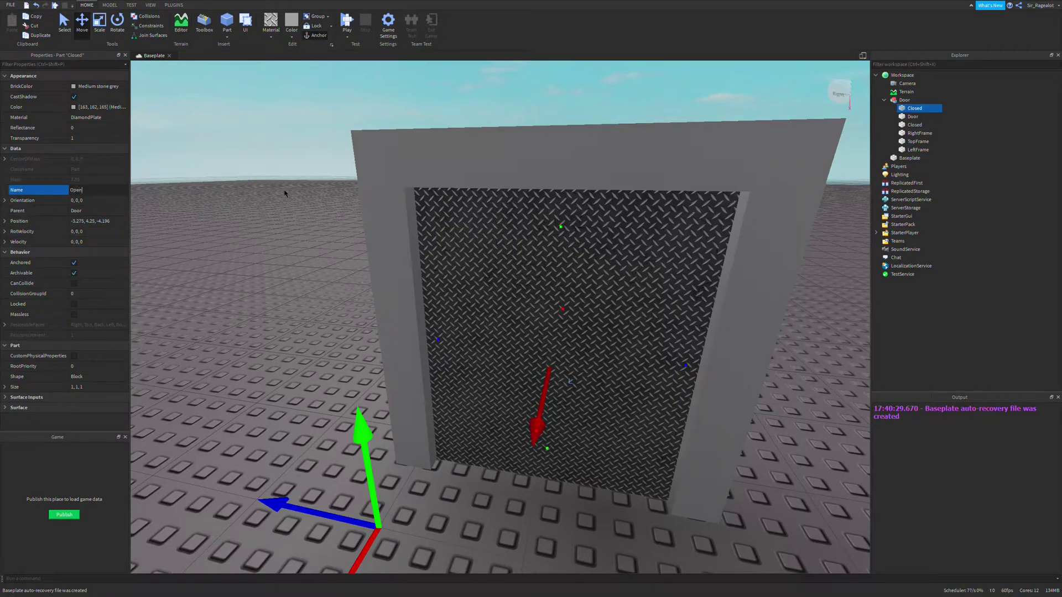
text(en)
key(Return)
Move the Open part straight up to the top of the door frame, to a Y position of about 10.1
key(s)
right_drag(302, 288, 298, 283)
key(e)
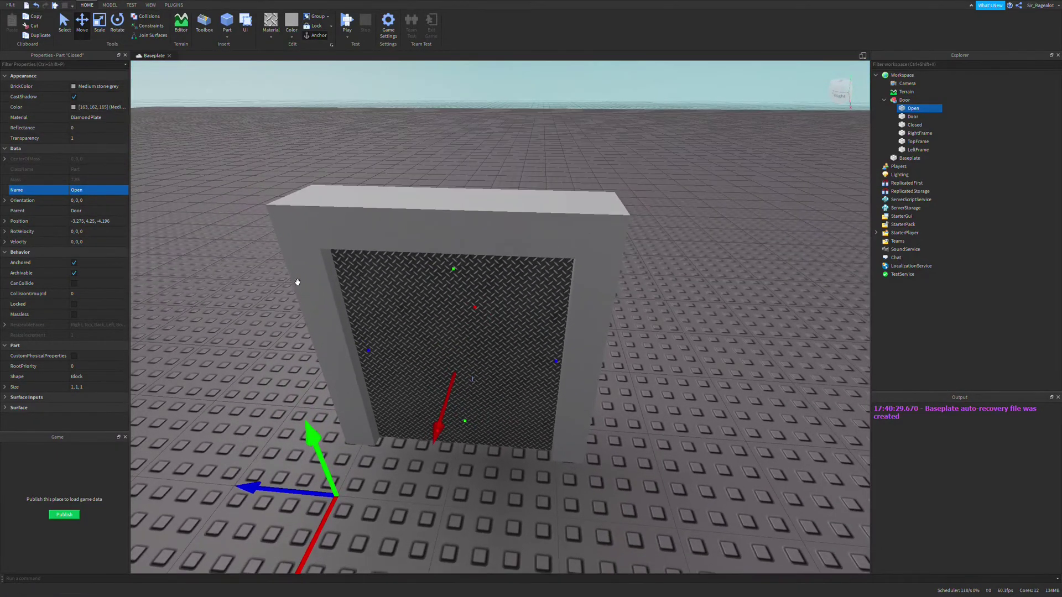
key(d)
right_drag(470, 274, 484, 275)
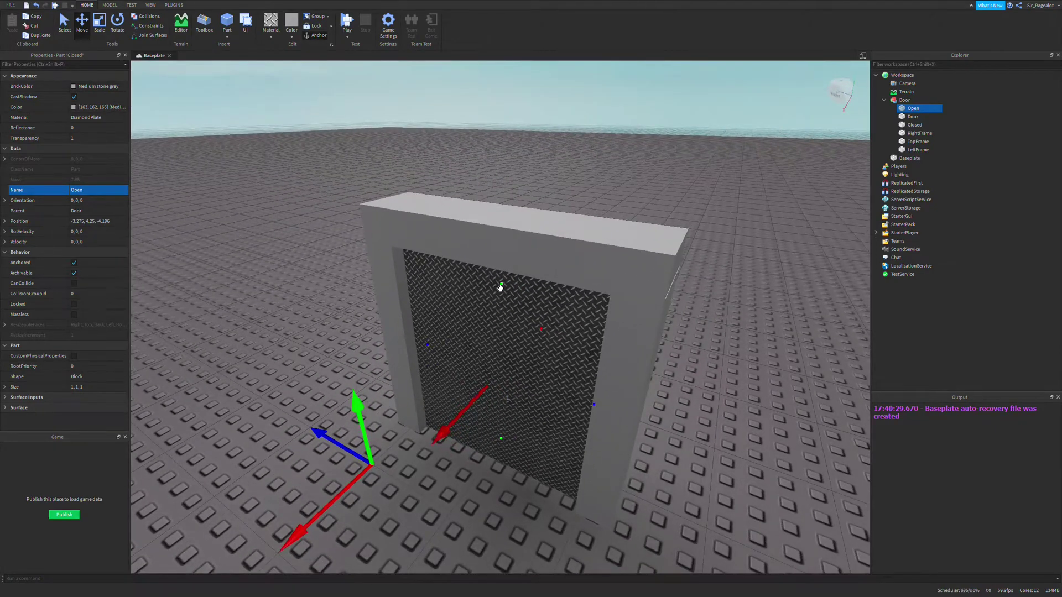
drag(500, 288, 535, 55)
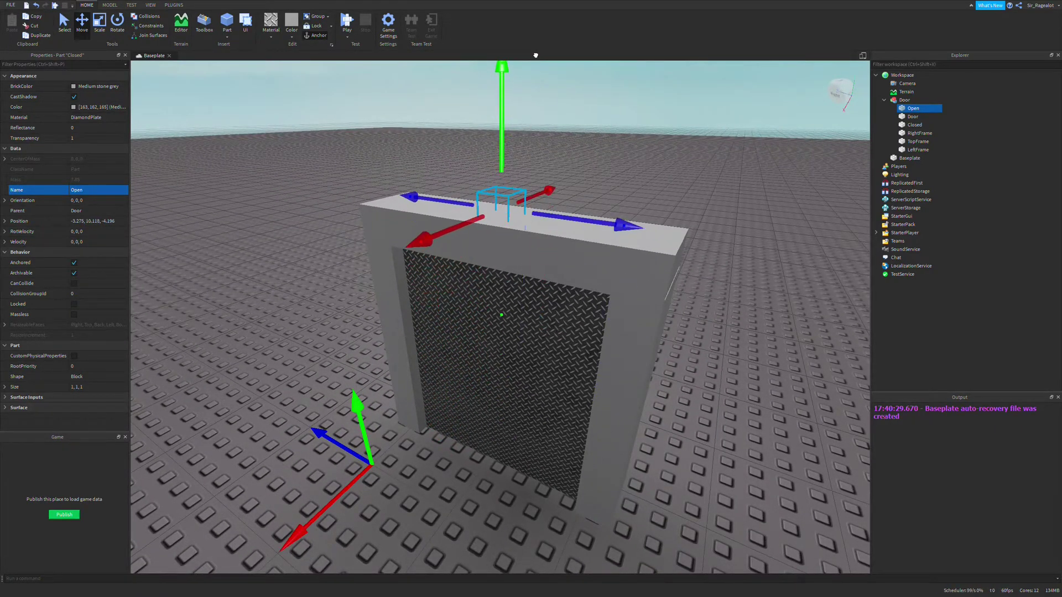
key(s)
right_drag(570, 161, 572, 166)
key(e)
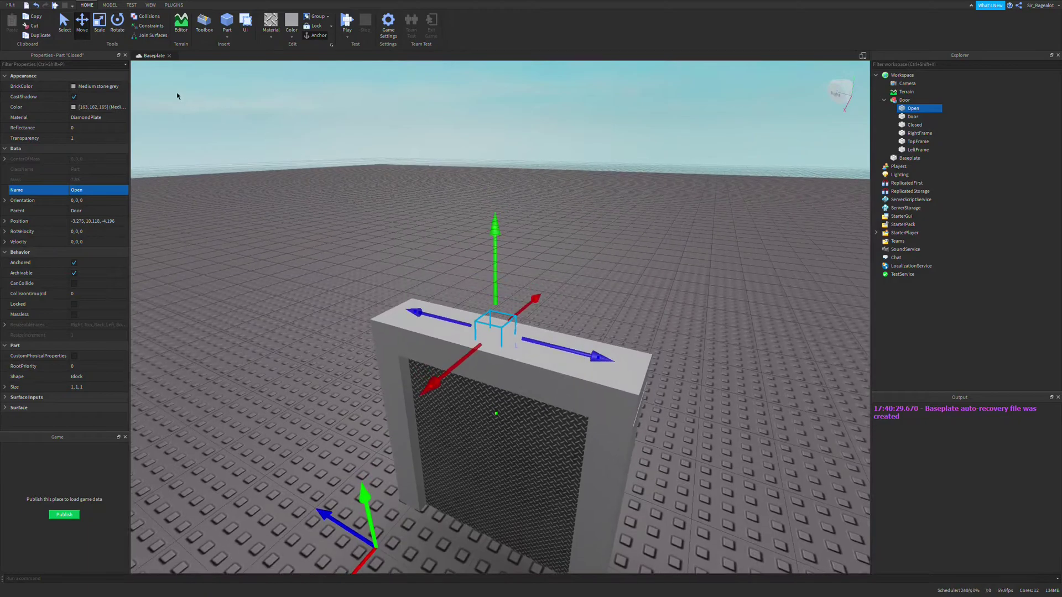
Raise the Open part further, well clear of the door frame, to a Y position of about 15.7
click(109, 5)
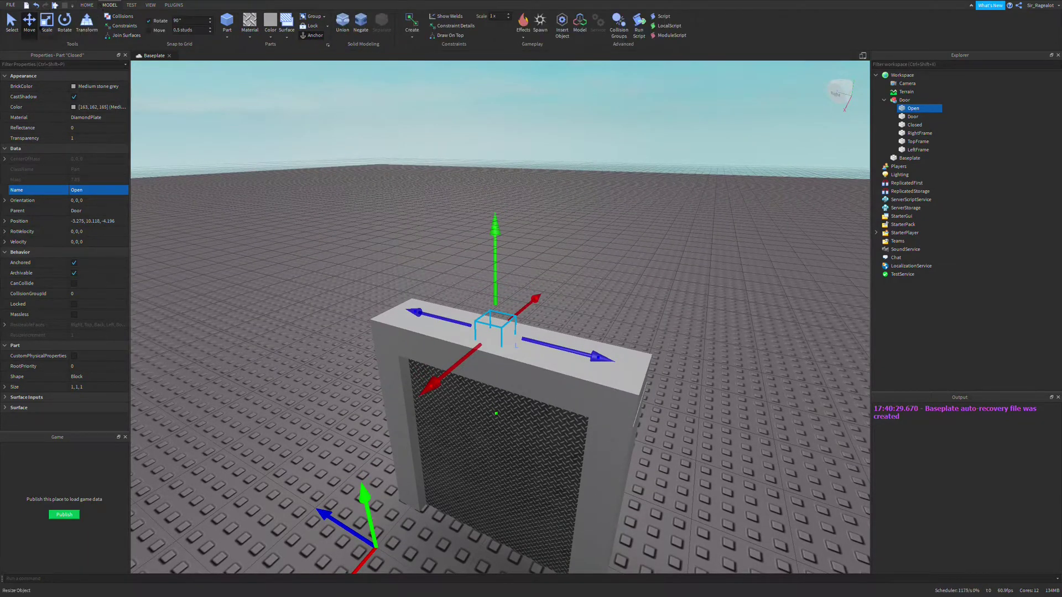
click(11, 22)
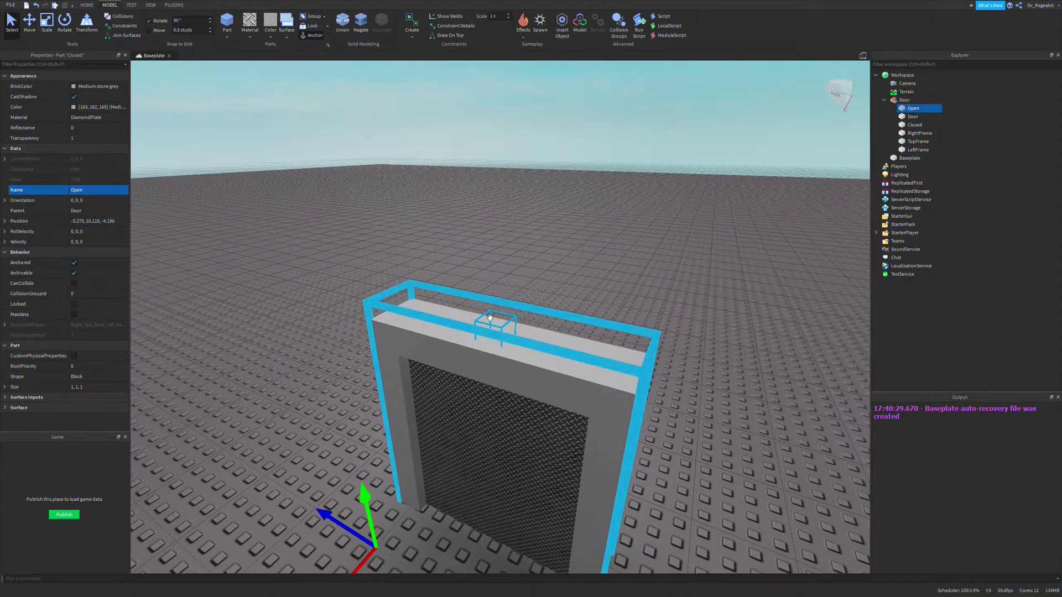
key(ctrl+2)
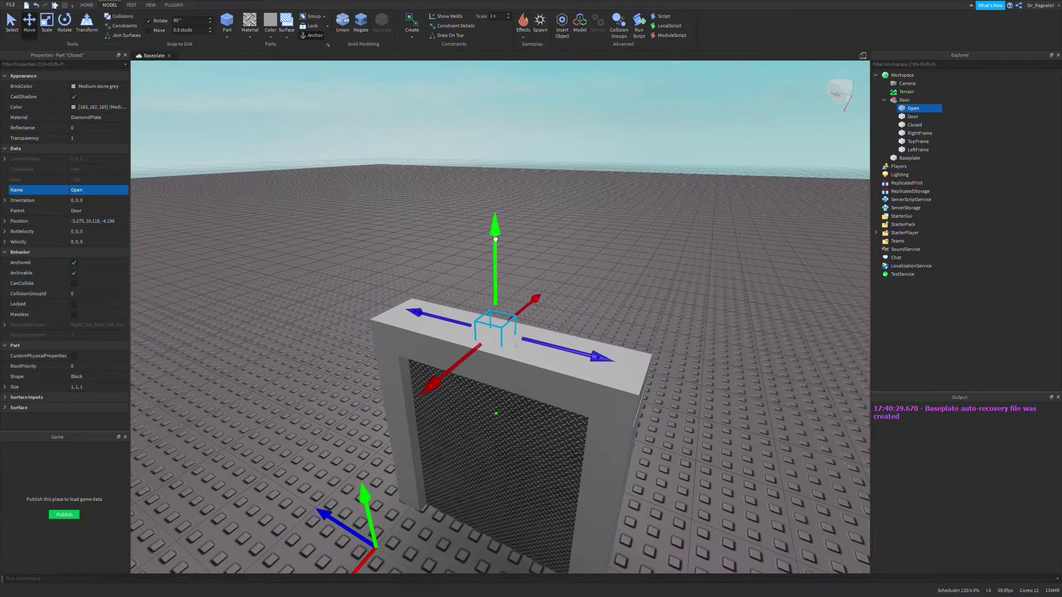
drag(495, 239, 505, 155)
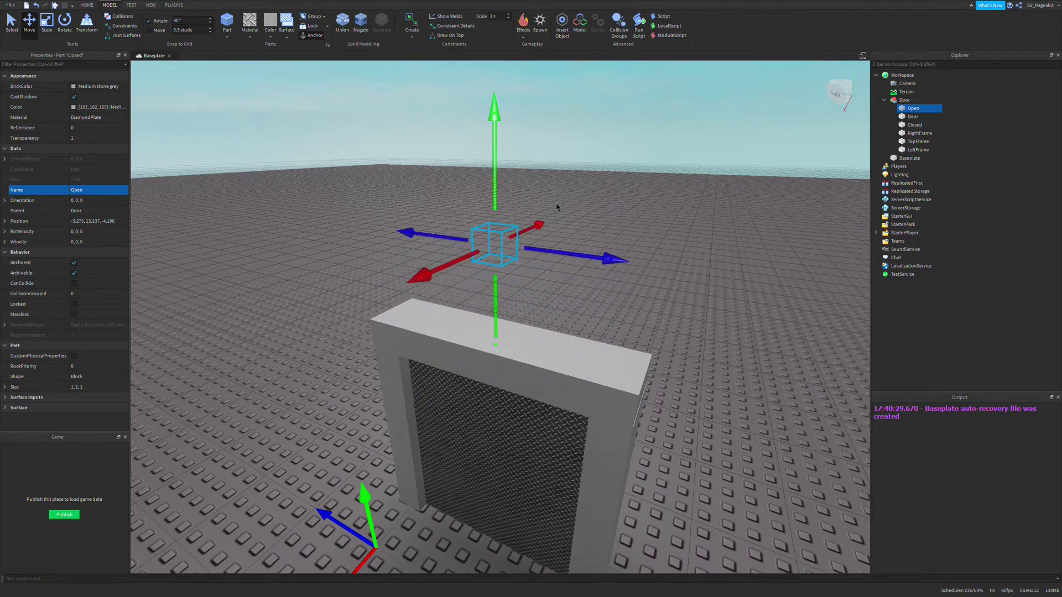
right_drag(557, 207, 520, 213)
drag(475, 220, 475, 134)
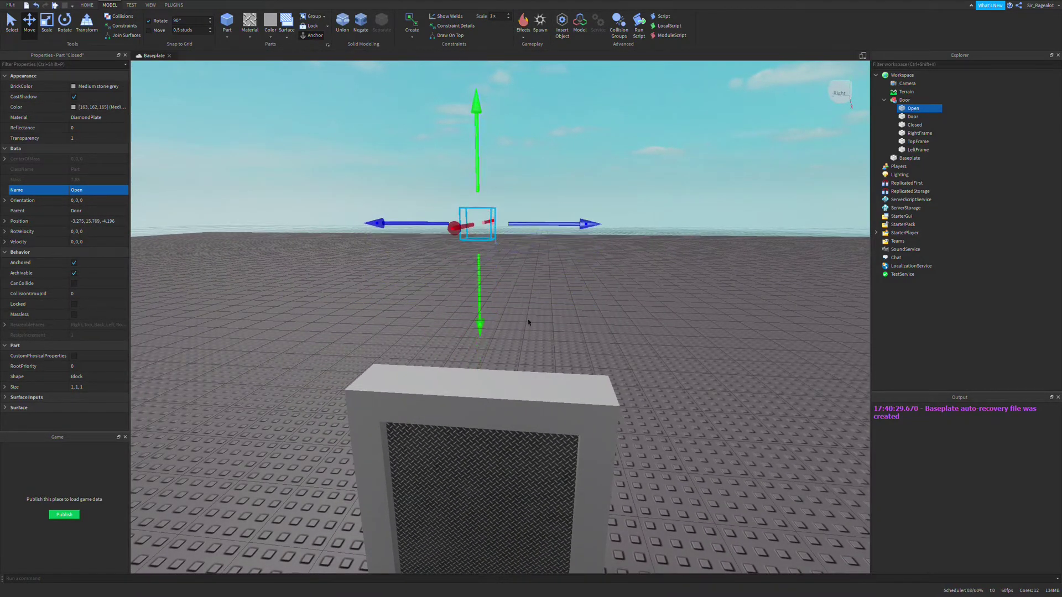
right_drag(529, 323, 534, 327)
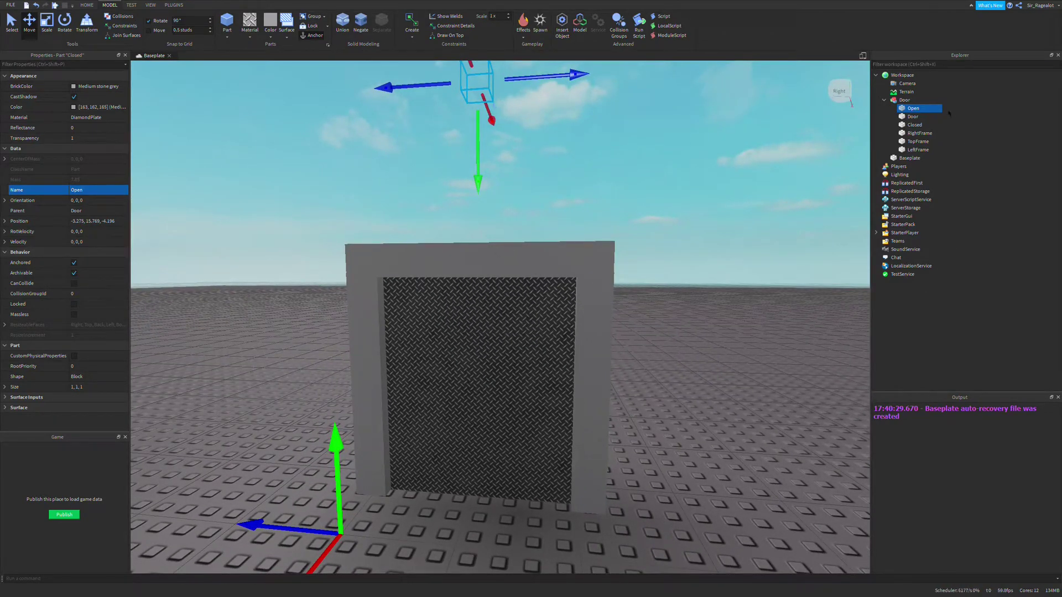
Group the Open and Closed parts into a model inside Door and name it ReferencePoints
ctrl+click(914, 125)
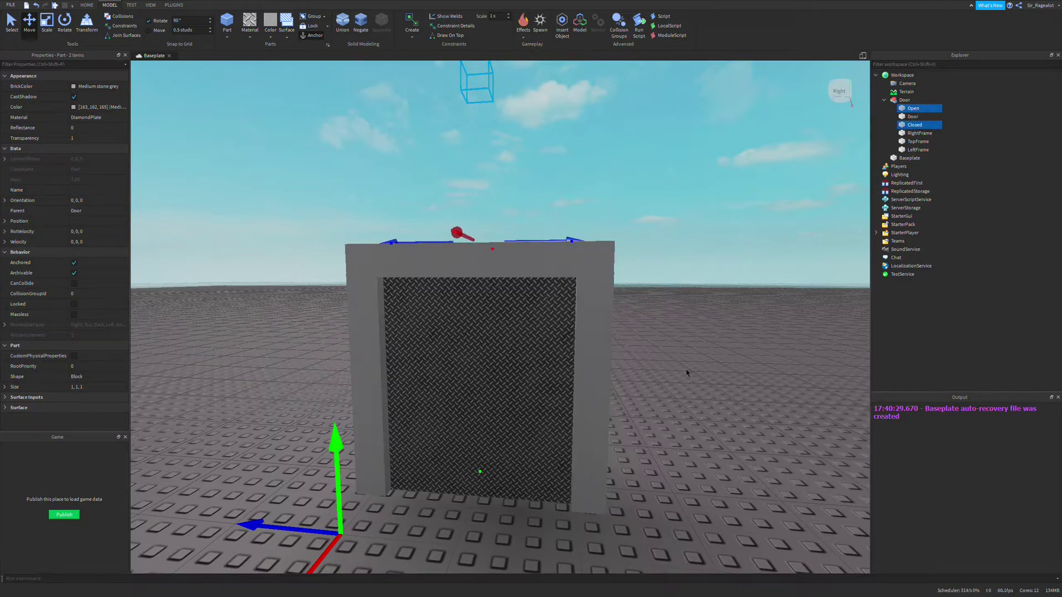
key(ctrl+g)
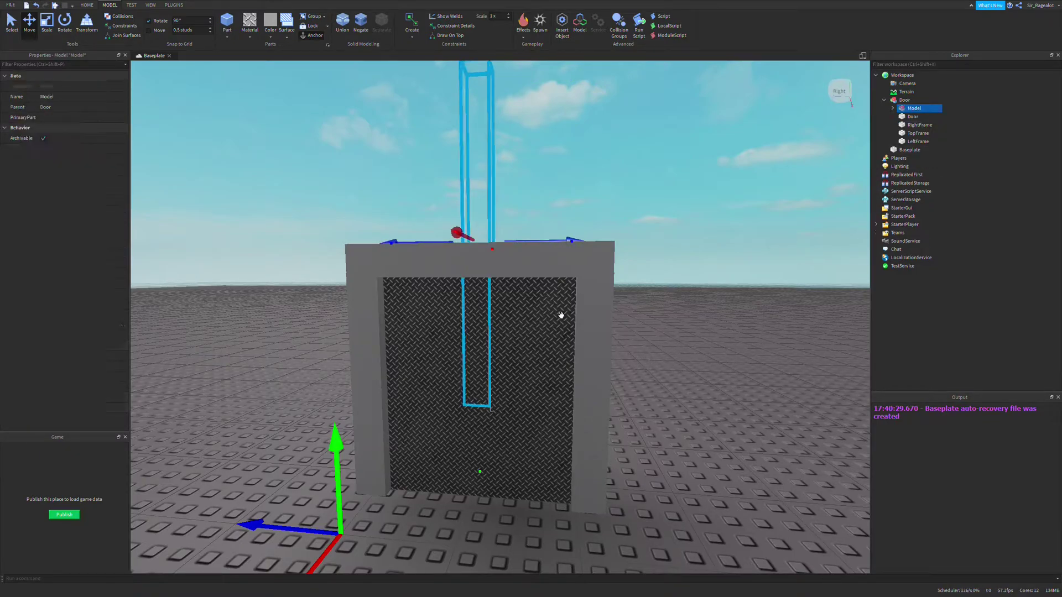
click(64, 97)
text(ReferencePoints)
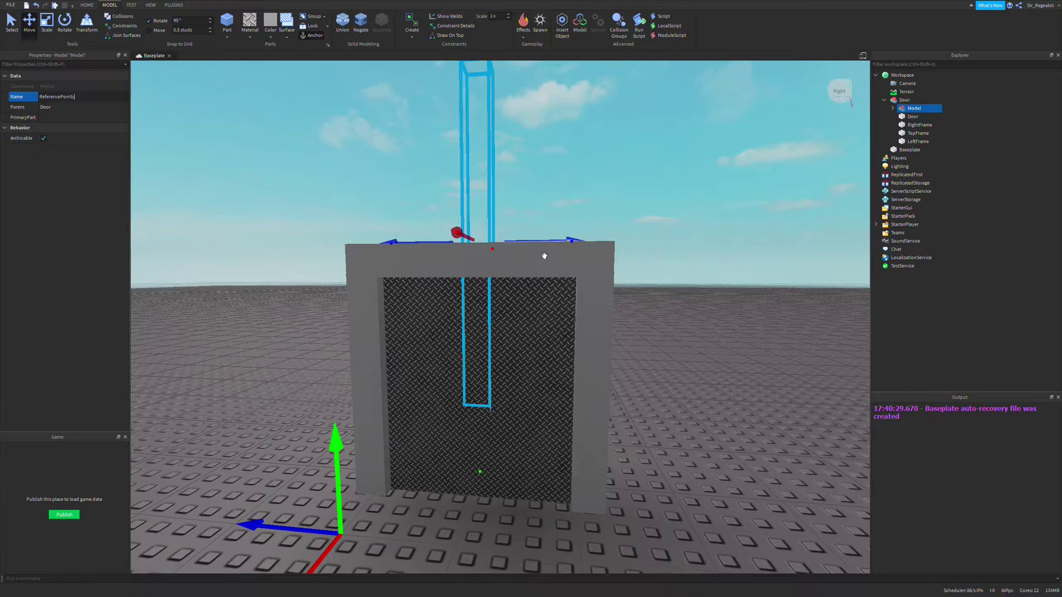
key(Return)
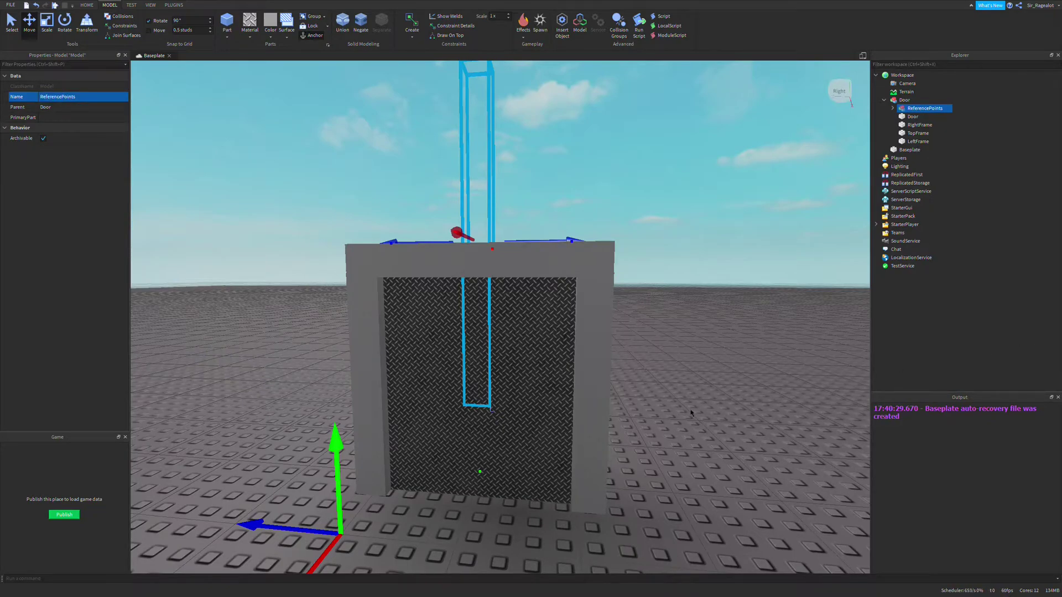
Examine the assembled door from several angles and distances, including the extent of the whole Door model
click(672, 412)
right_drag(672, 413, 651, 407)
key(a)
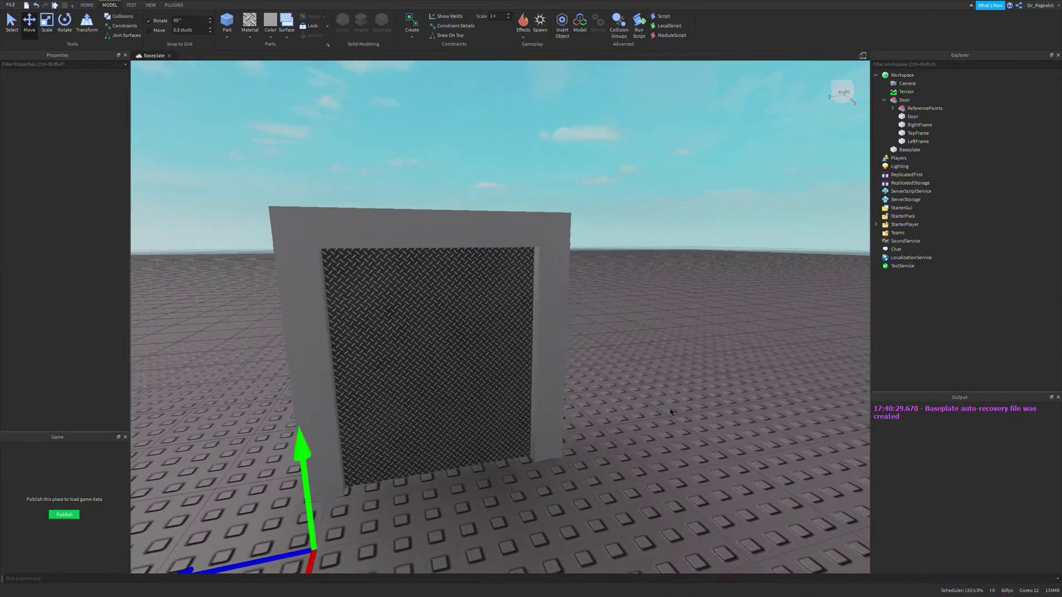
scroll(651, 407, down, 2)
scroll(651, 407, down, 1)
key(d)
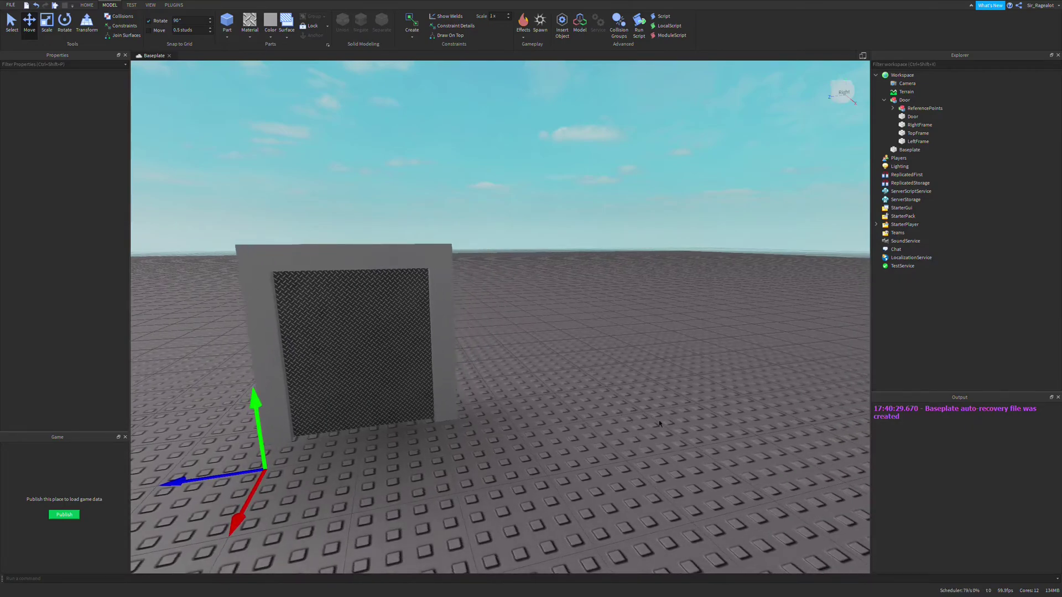
right_drag(571, 429, 535, 526)
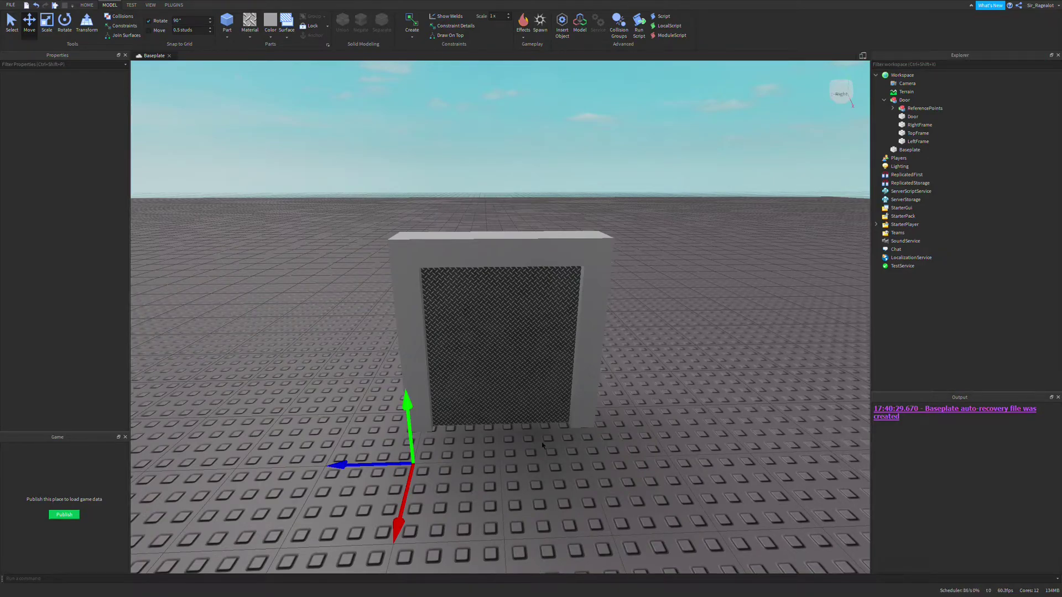
right_drag(540, 426, 524, 444)
scroll(524, 440, down, 1)
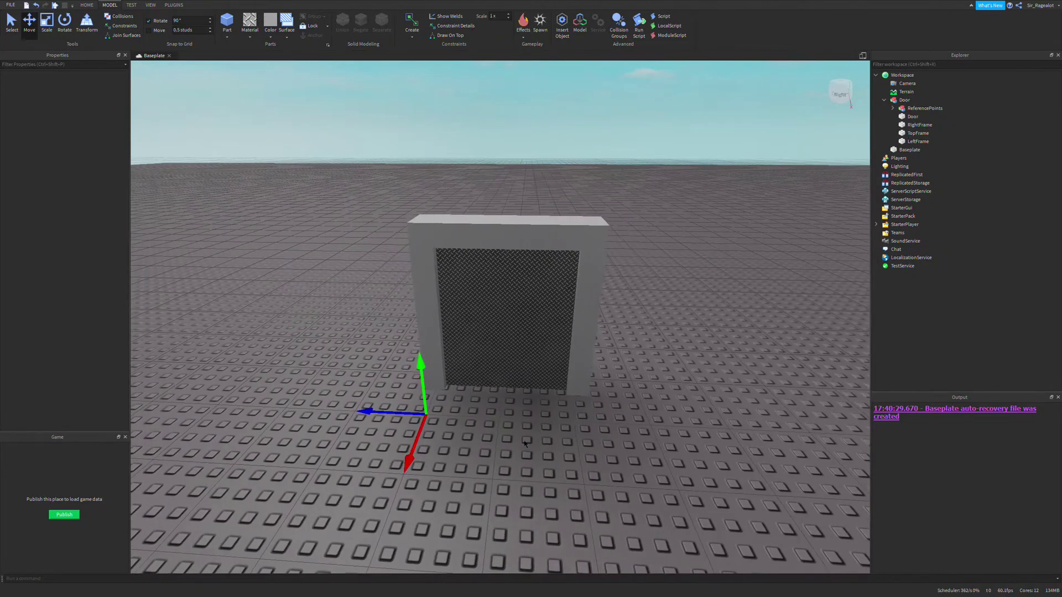
scroll(524, 444, down, 3)
scroll(586, 432, up, 2)
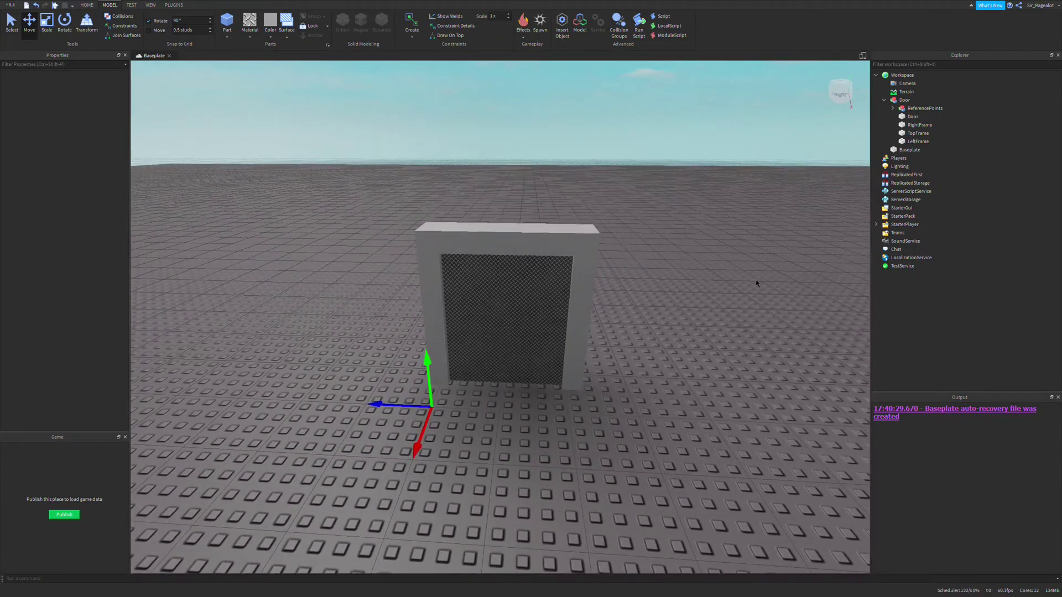
click(902, 101)
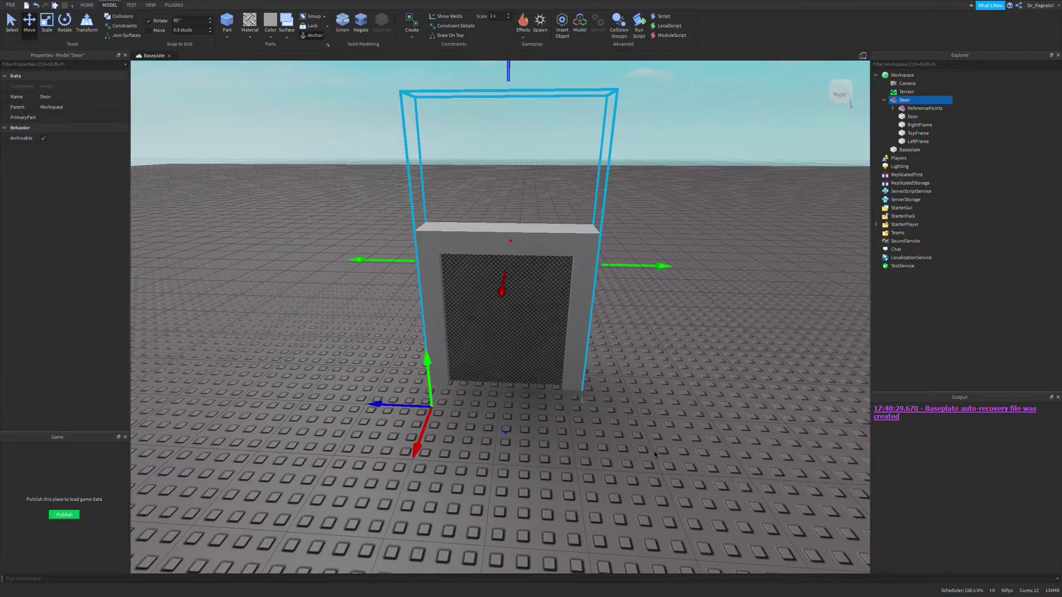
click(674, 431)
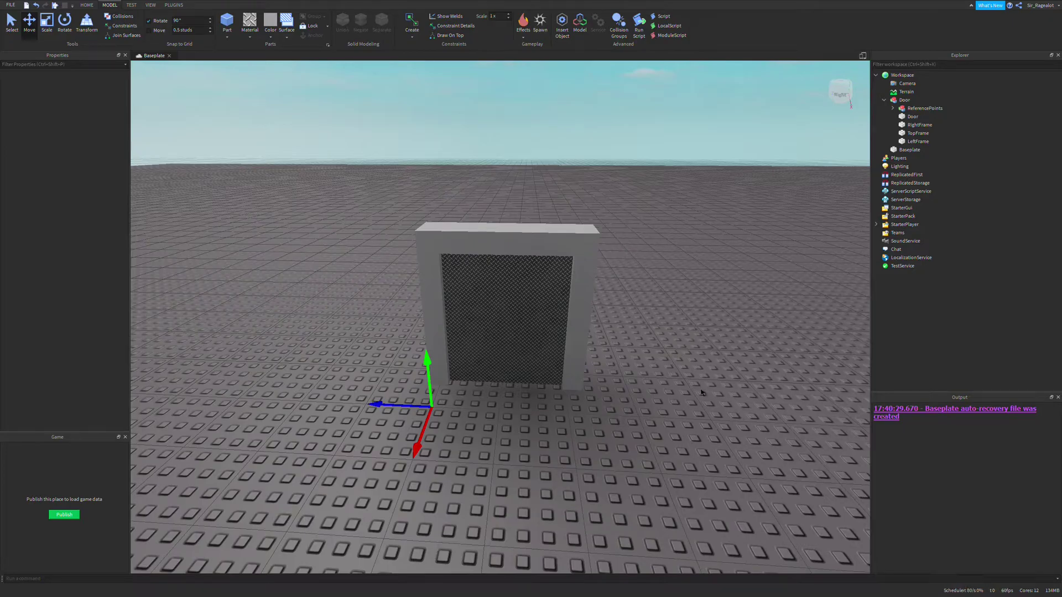
right_drag(701, 393, 606, 418)
scroll(655, 393, down, 3)
right_drag(638, 370, 638, 369)
key(d)
key(w)
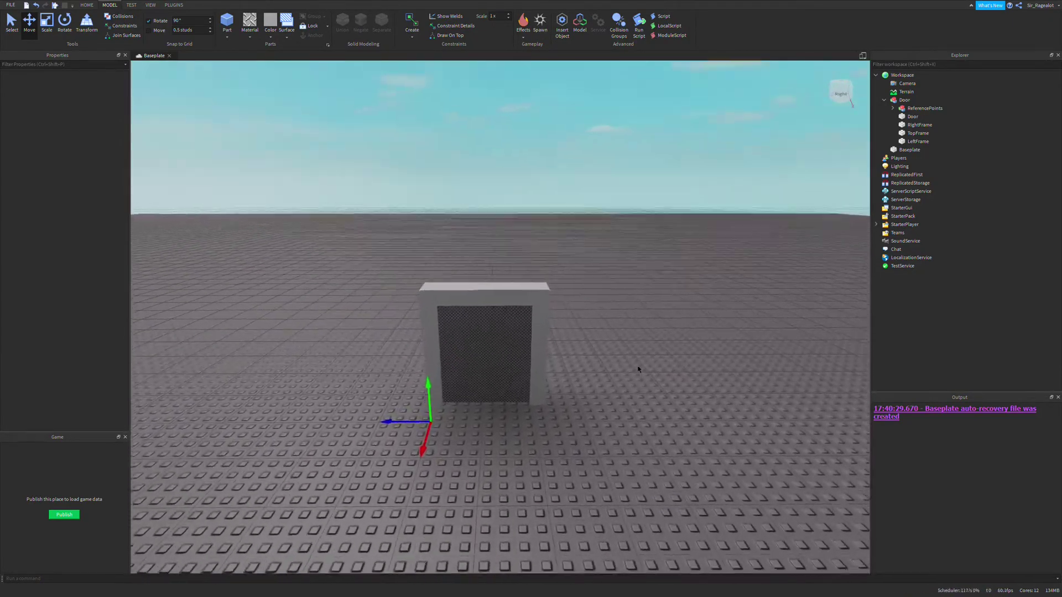
key(a)
key(w)
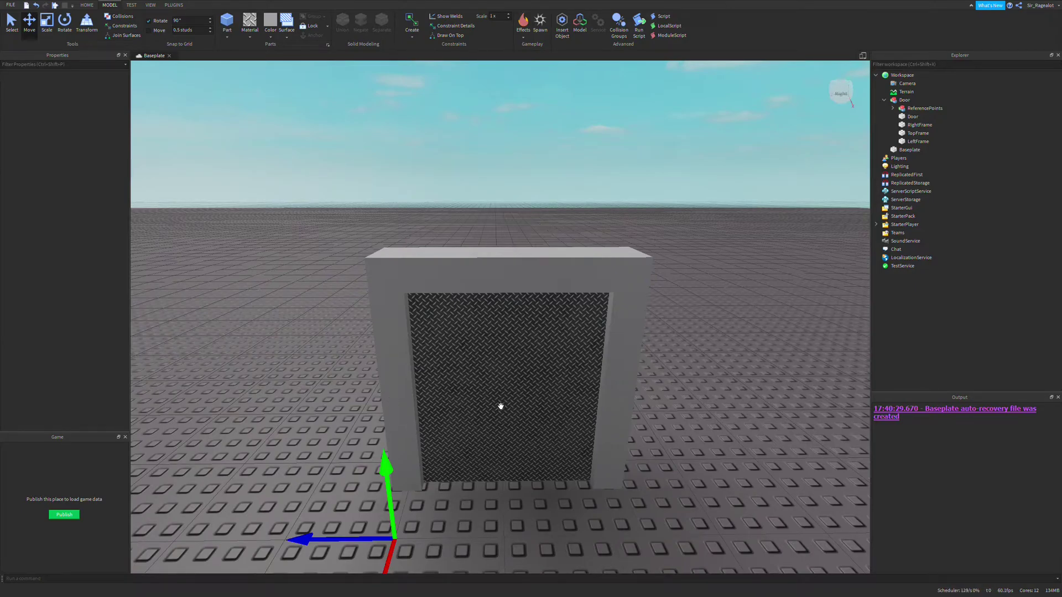
Open the Tag Editor and create a new tag named Door
click(172, 5)
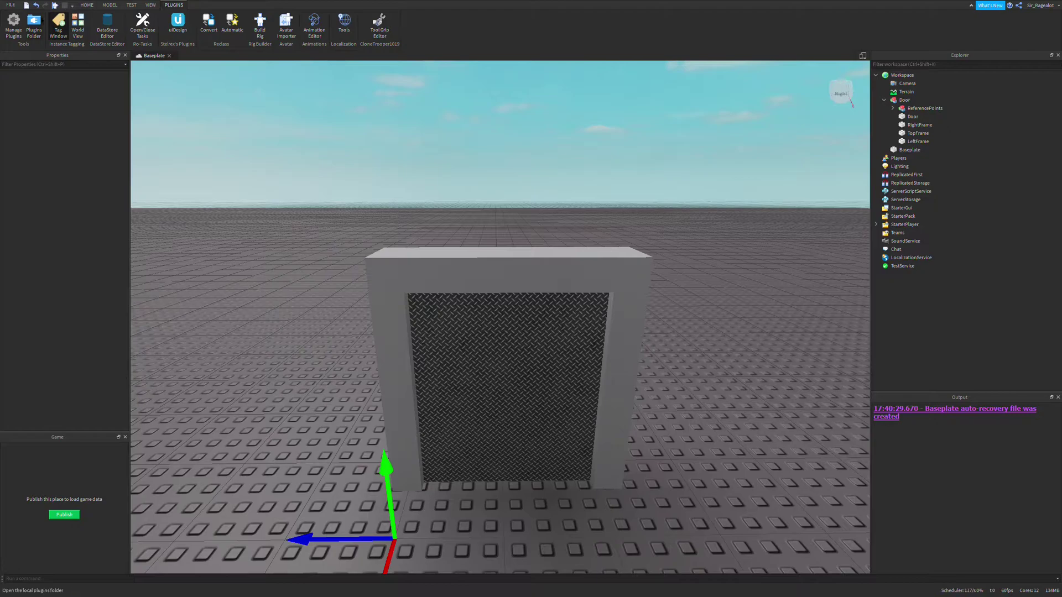
click(58, 25)
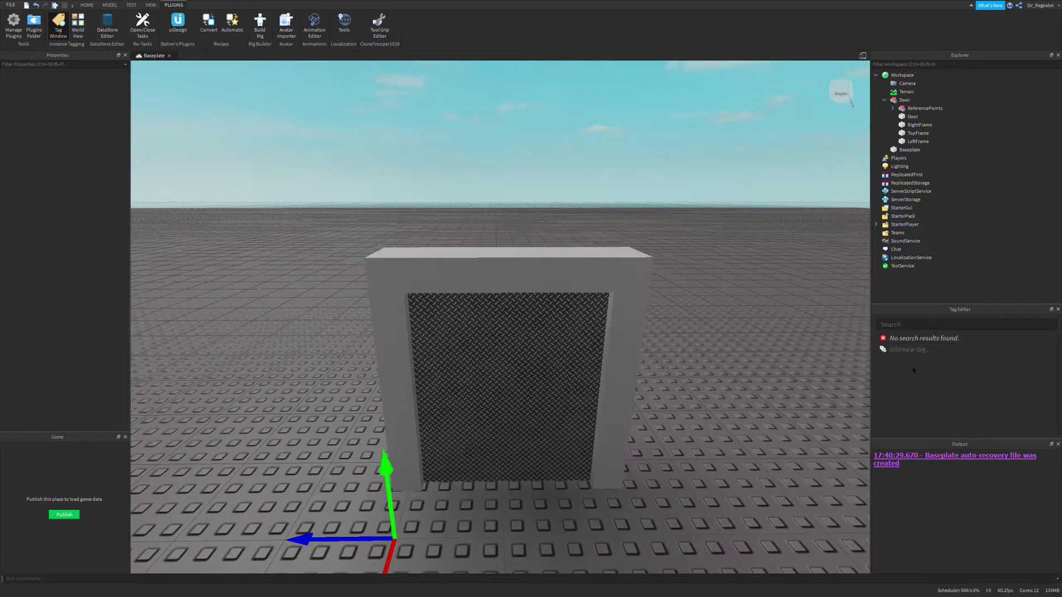
text(Door)
key(Return)
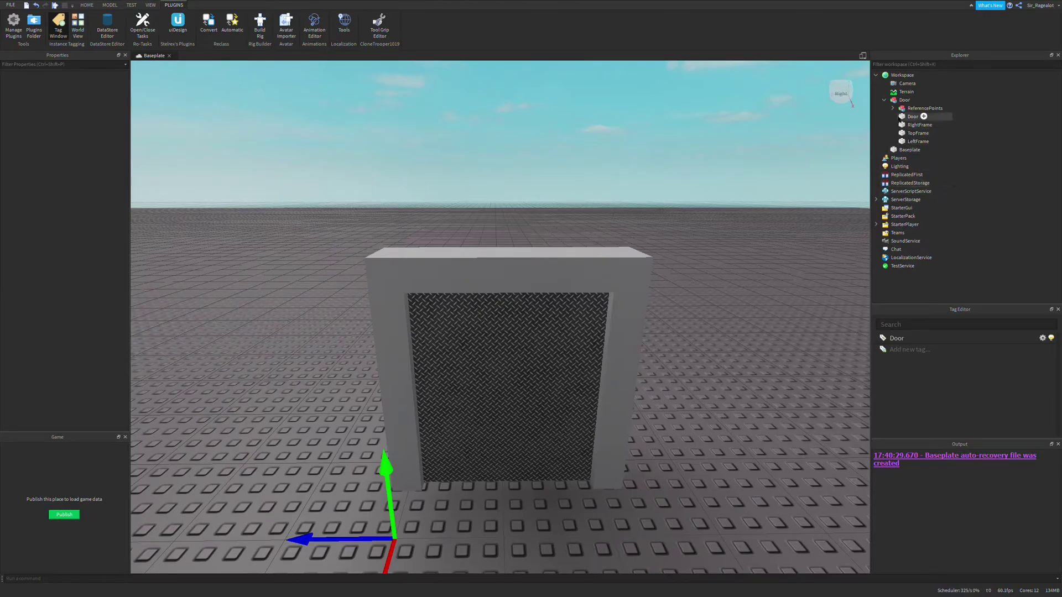
Assign the Door tag to the top-level Door model in Workspace
mouse_move(916, 99)
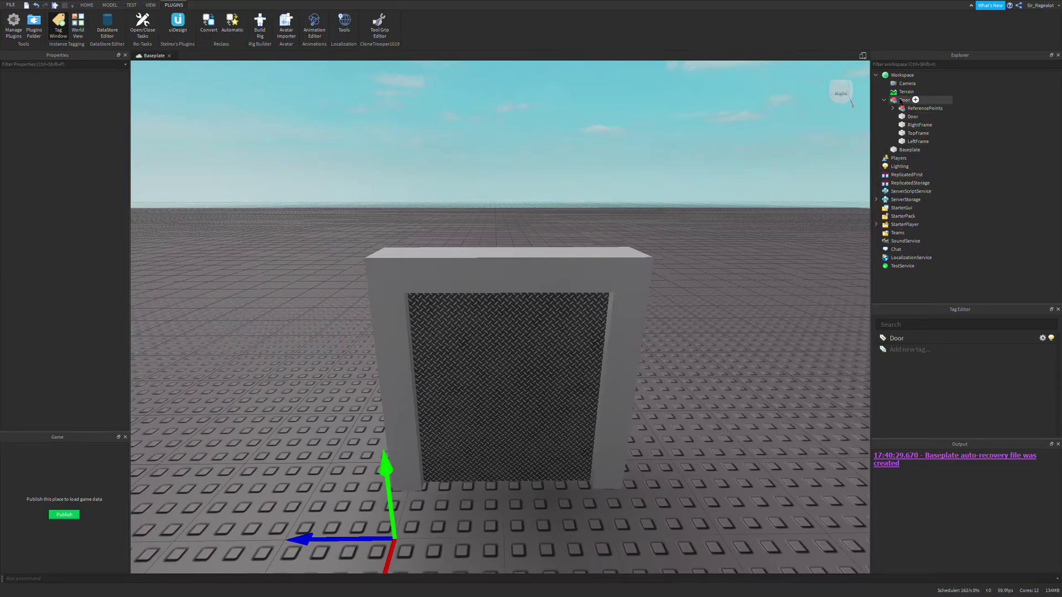
click(901, 101)
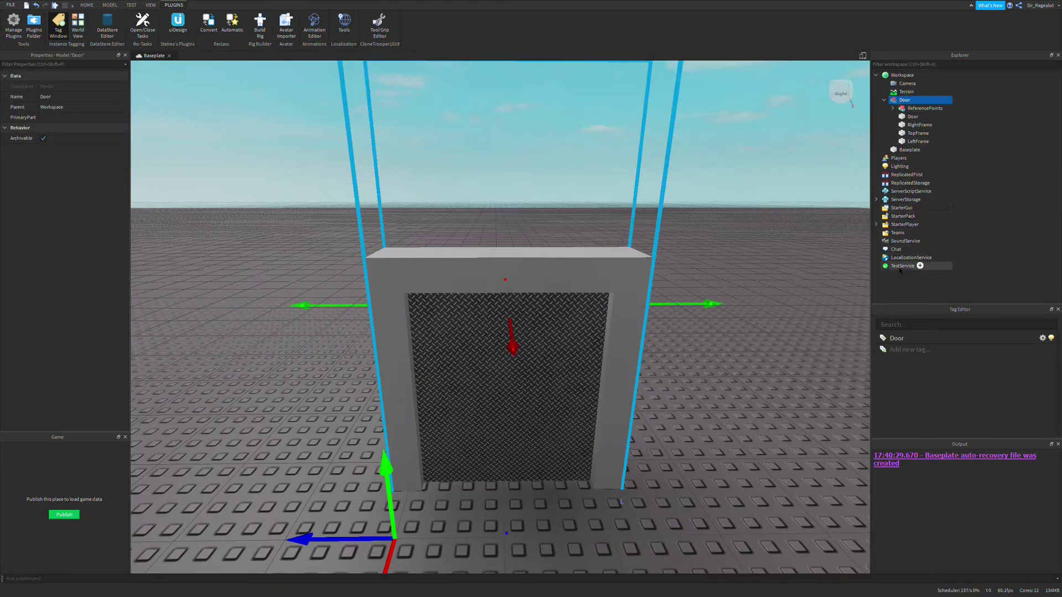
click(903, 338)
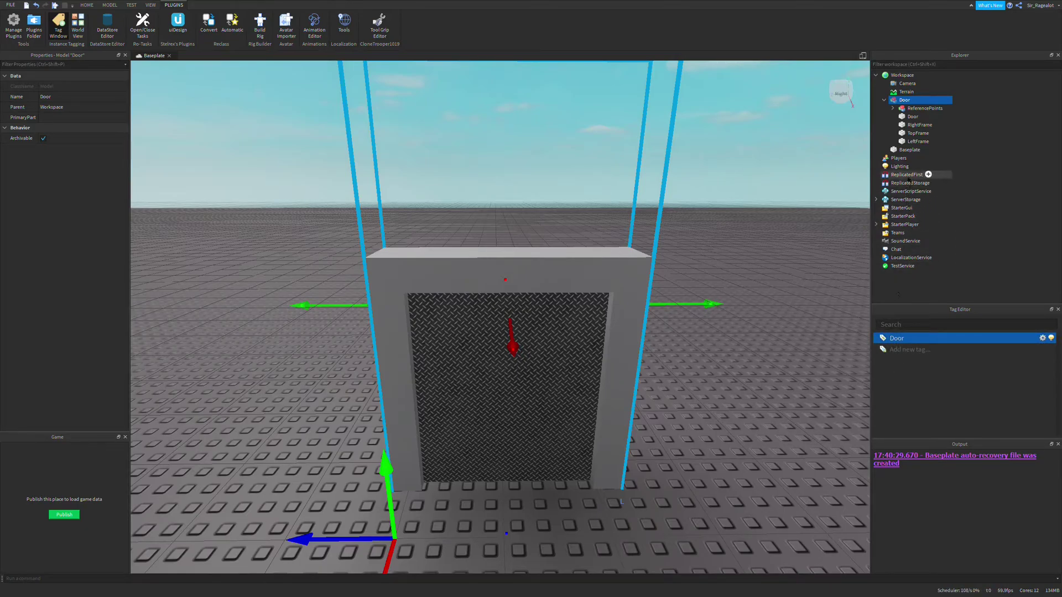
Compare the Door tag's assignment on ReplicatedStorage and the Door model, and review the tag's options and tagged instances
click(907, 183)
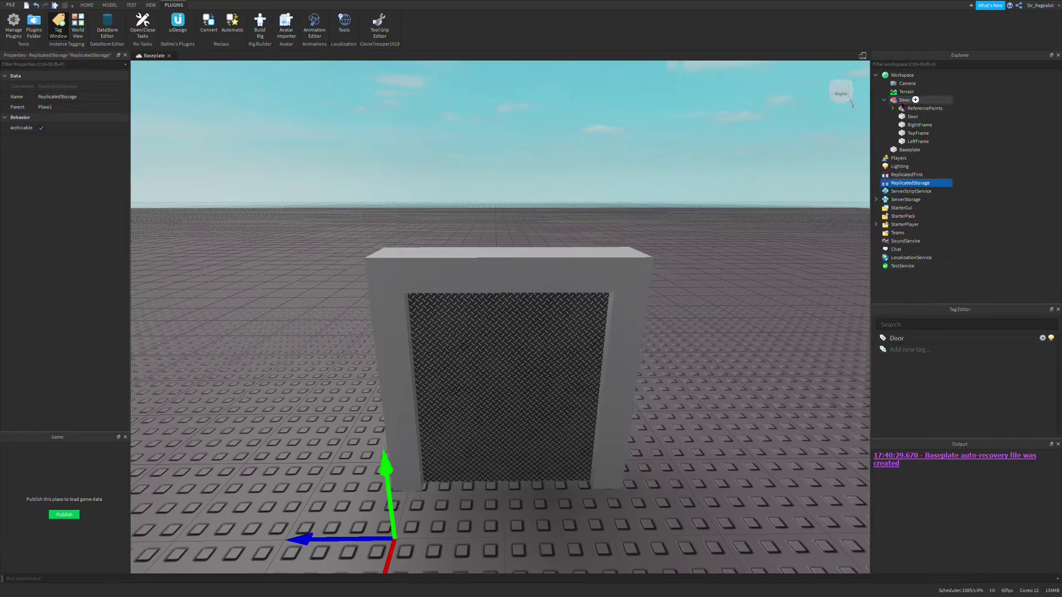
click(905, 100)
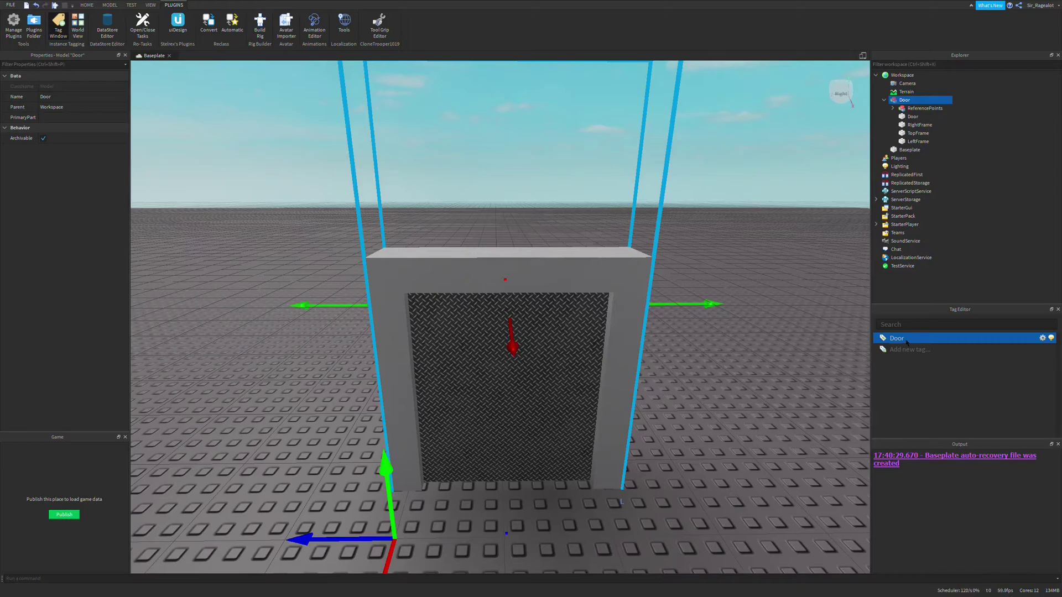
click(1043, 338)
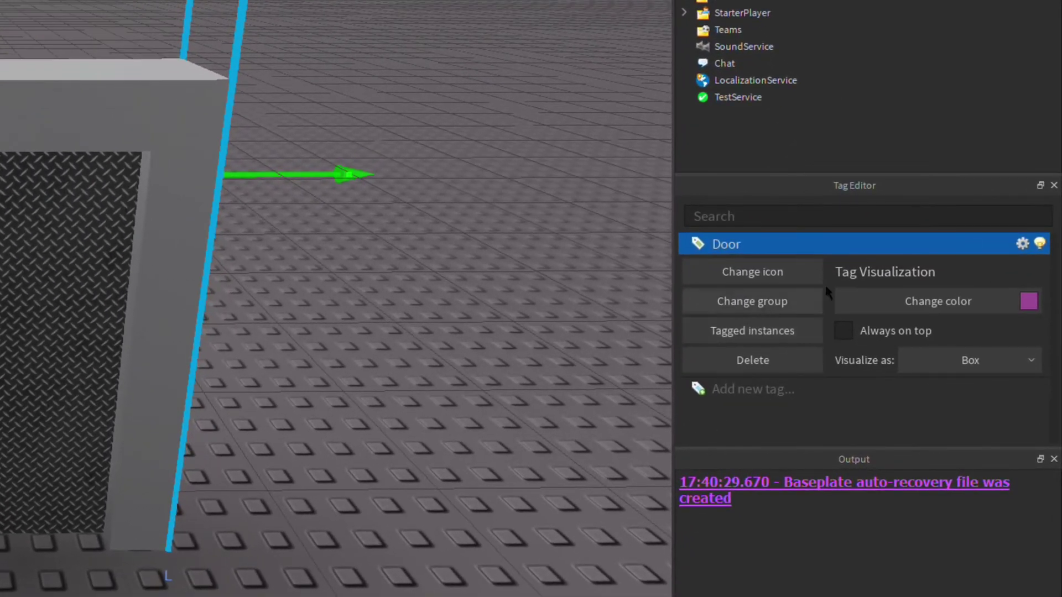
click(752, 332)
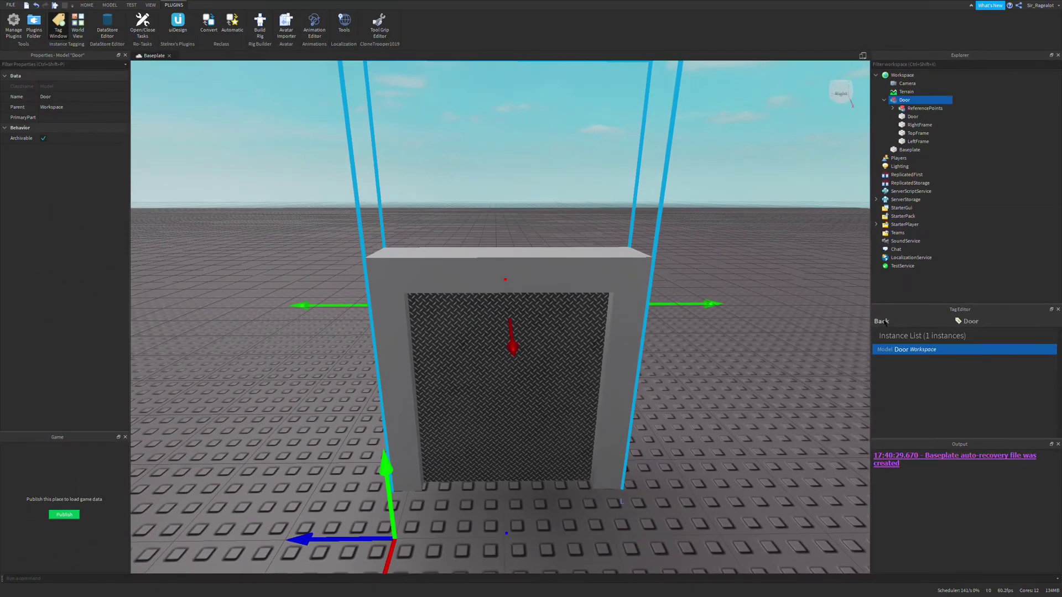
click(822, 288)
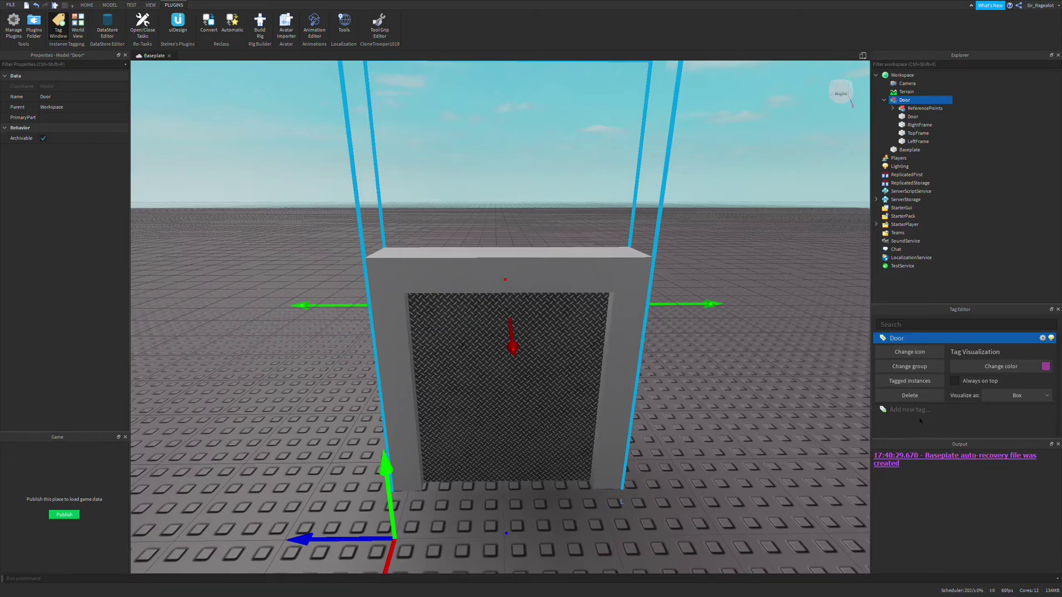
Deselect the Door model and inspect the whole door and its surrounding baseplate from nearer and farther viewpoints
click(674, 460)
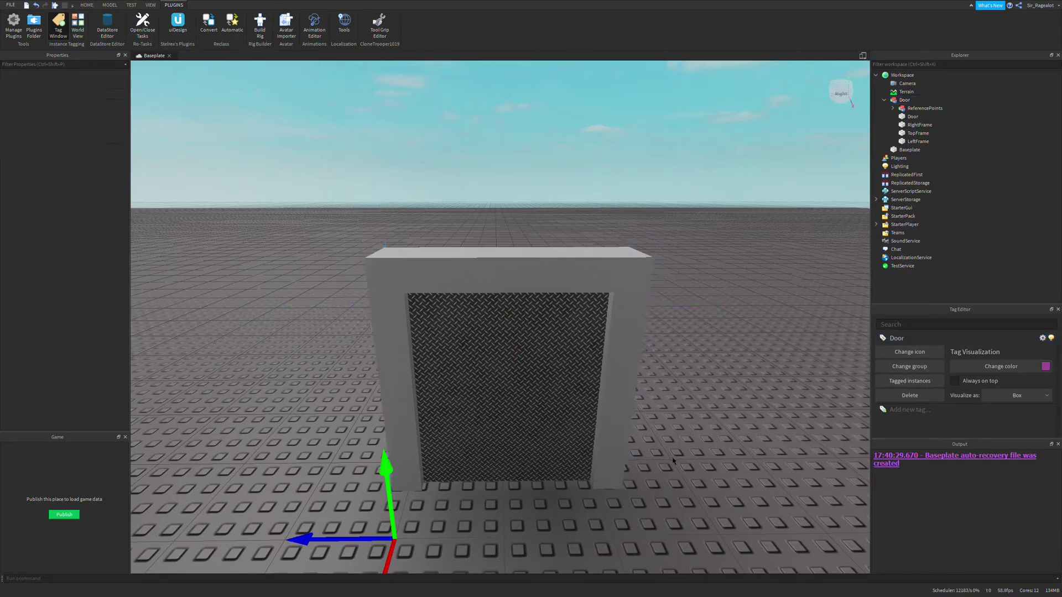
right_drag(616, 398, 616, 416)
scroll(616, 417, down, 4)
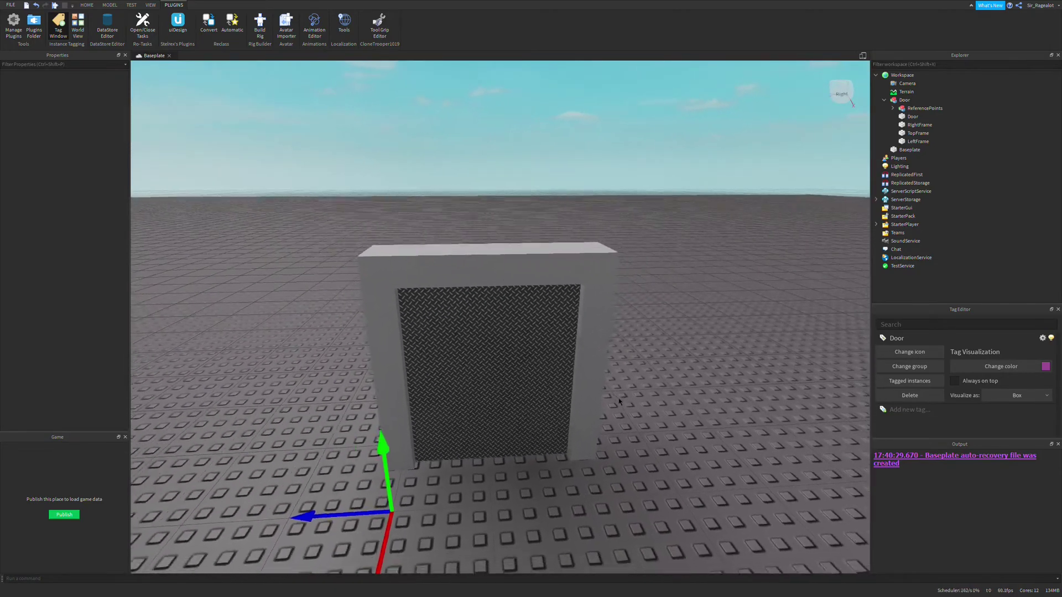
scroll(617, 416, down, 5)
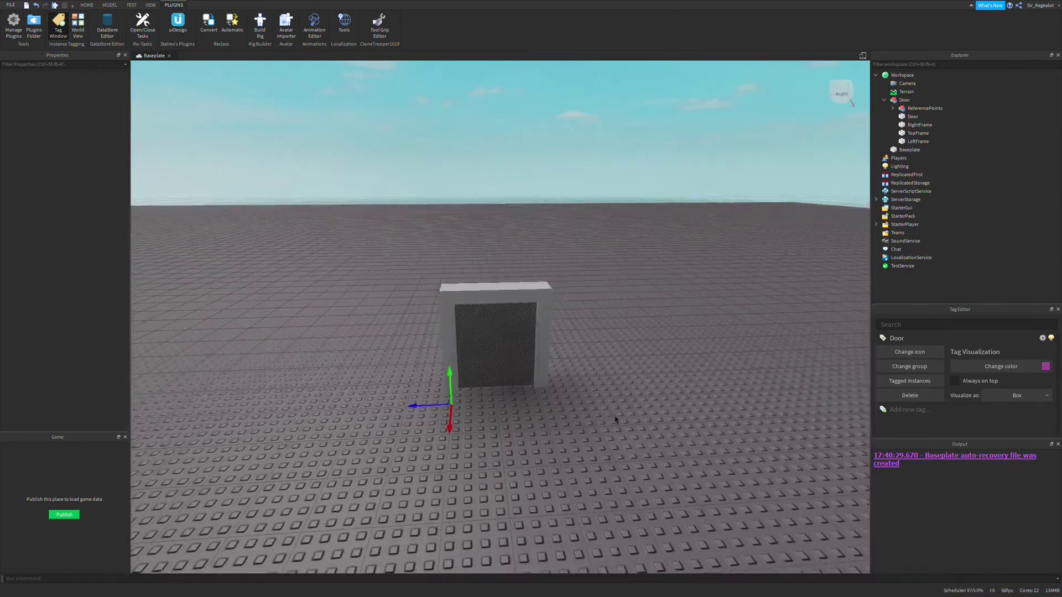
key(d)
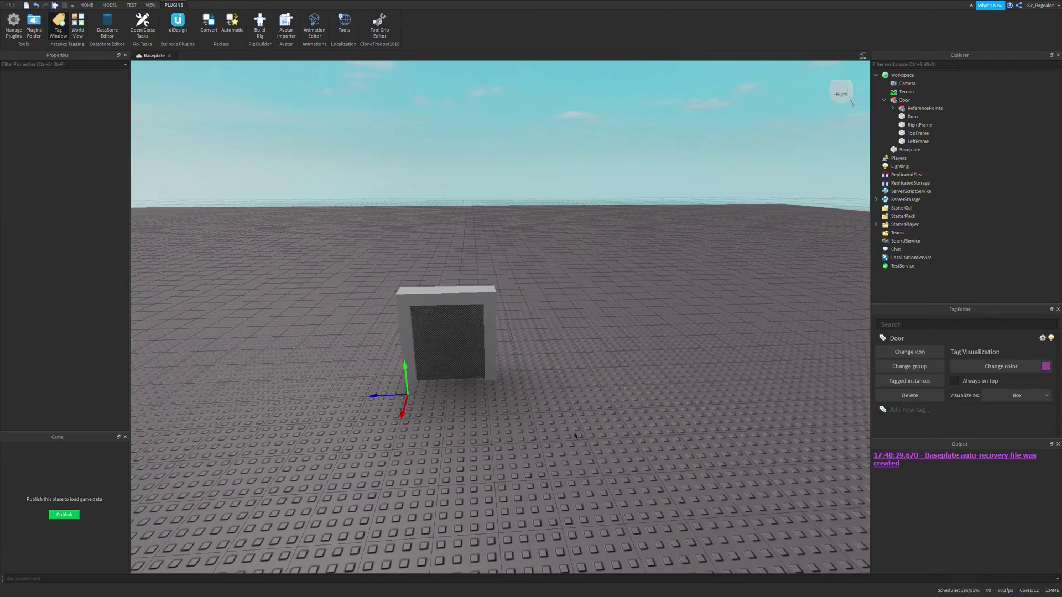
key(a)
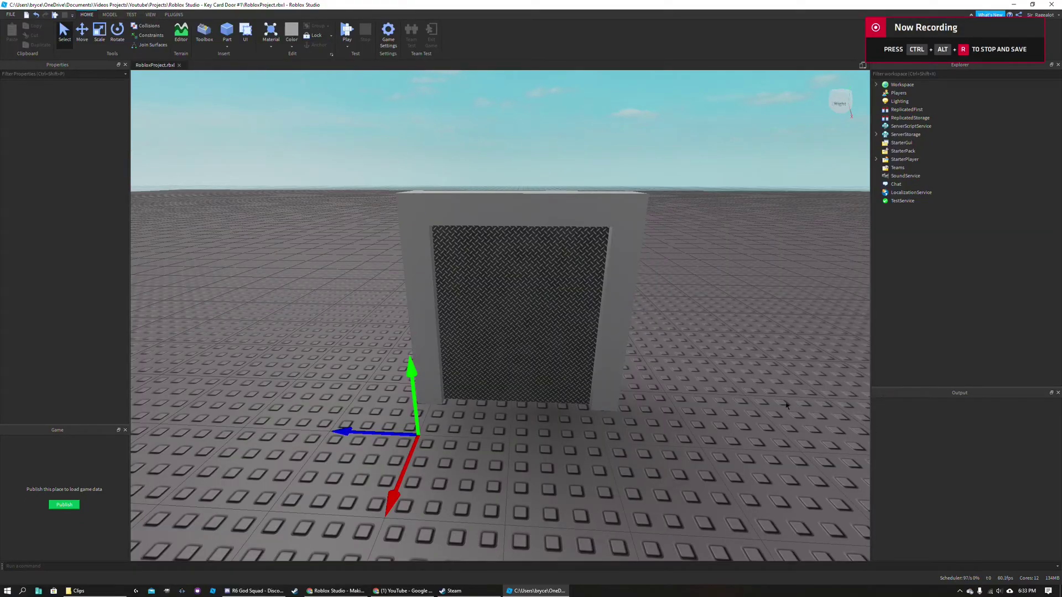
key(s)
right_drag(753, 359, 753, 359)
key(w)
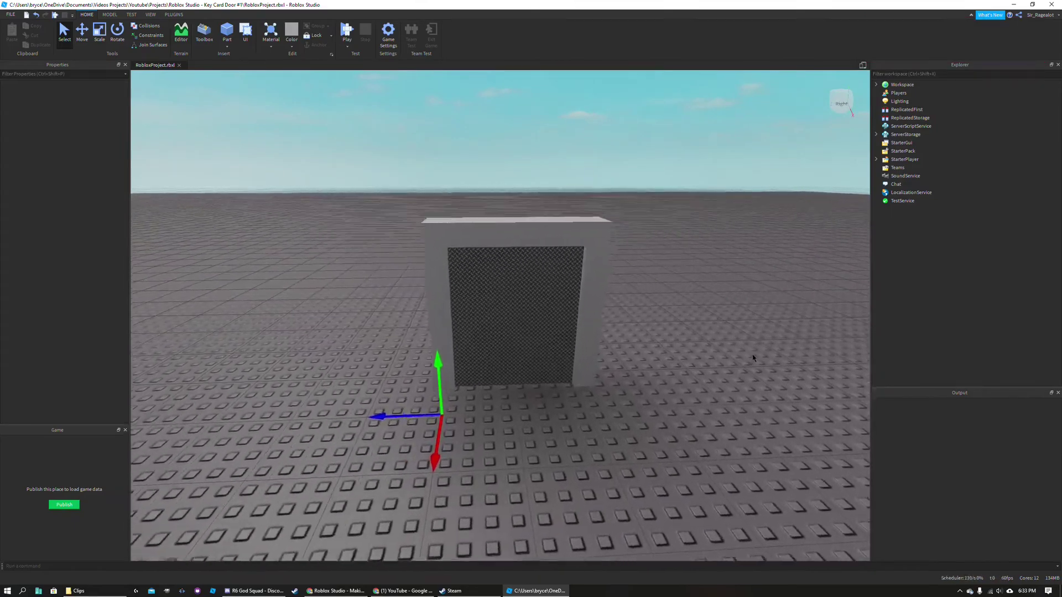